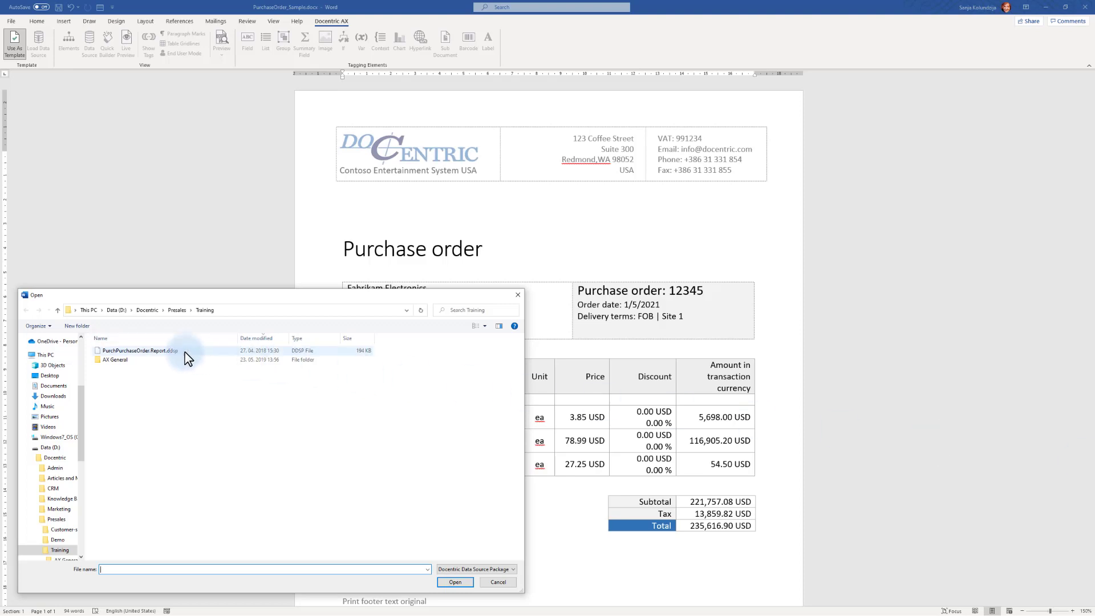
Load the PurchPurchaseOrder .ddsp package as the template's data source
double_click(140, 351)
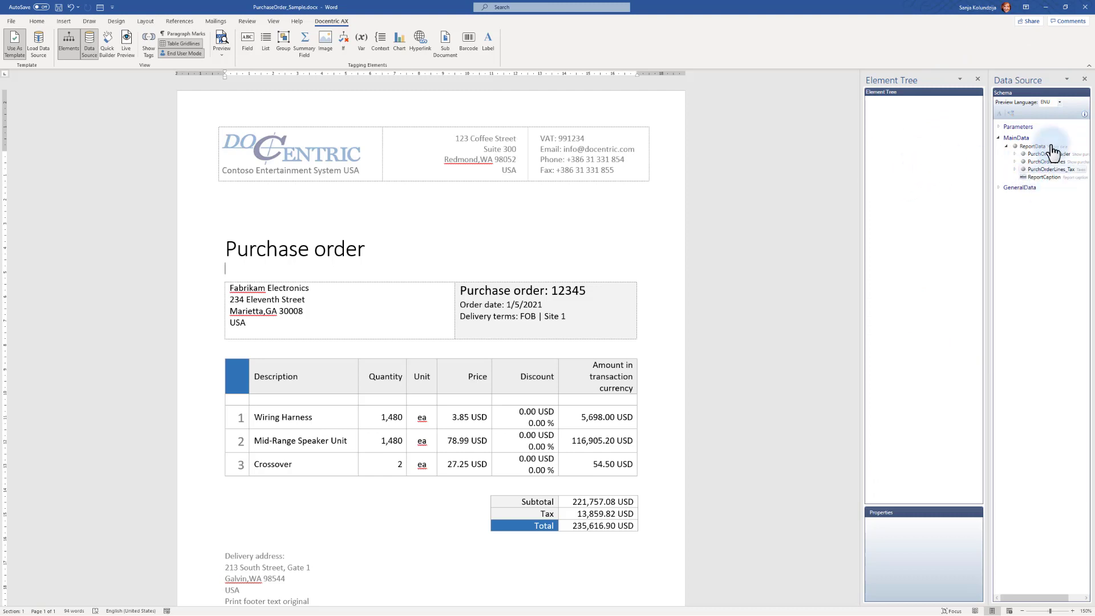
Toggle the Element Tree and Data Source panes off and on, then dock Data Source left of Element Tree
left_click(78, 43)
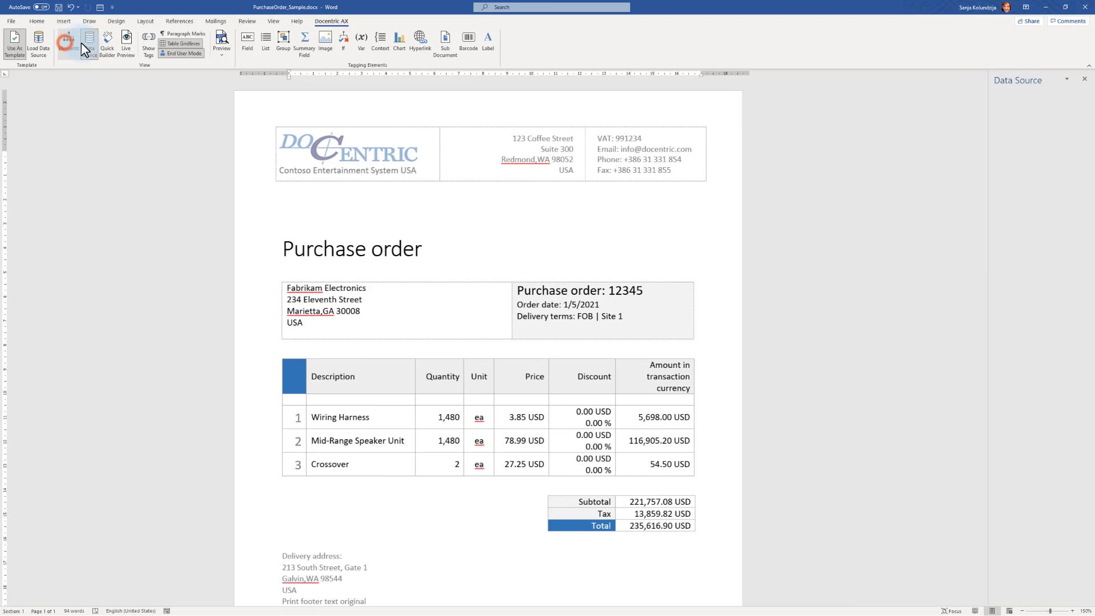
left_click(89, 43)
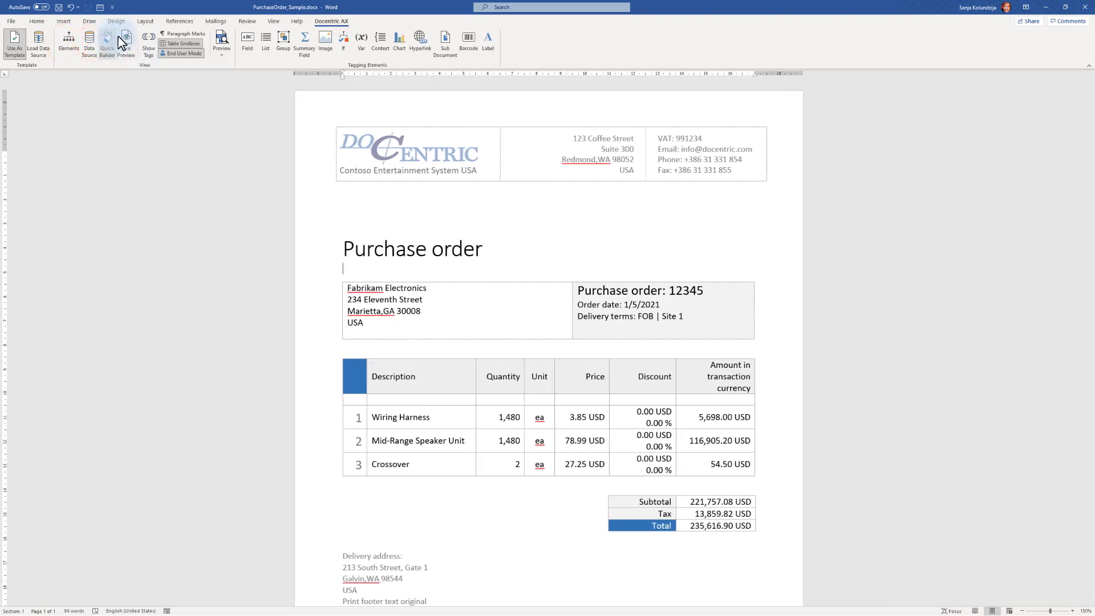
left_click(70, 39)
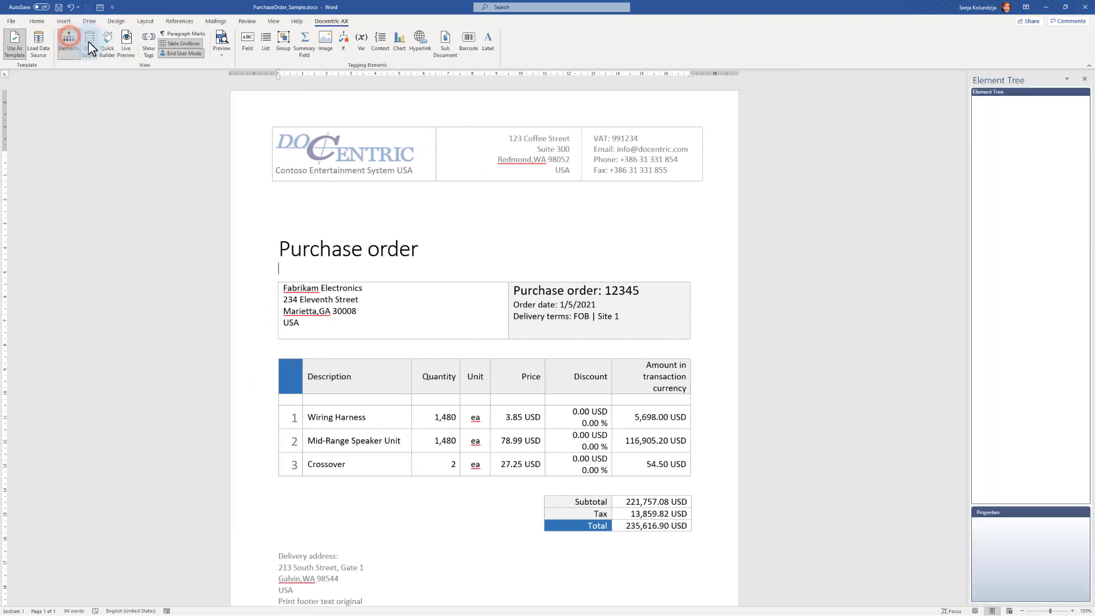
left_click(90, 40)
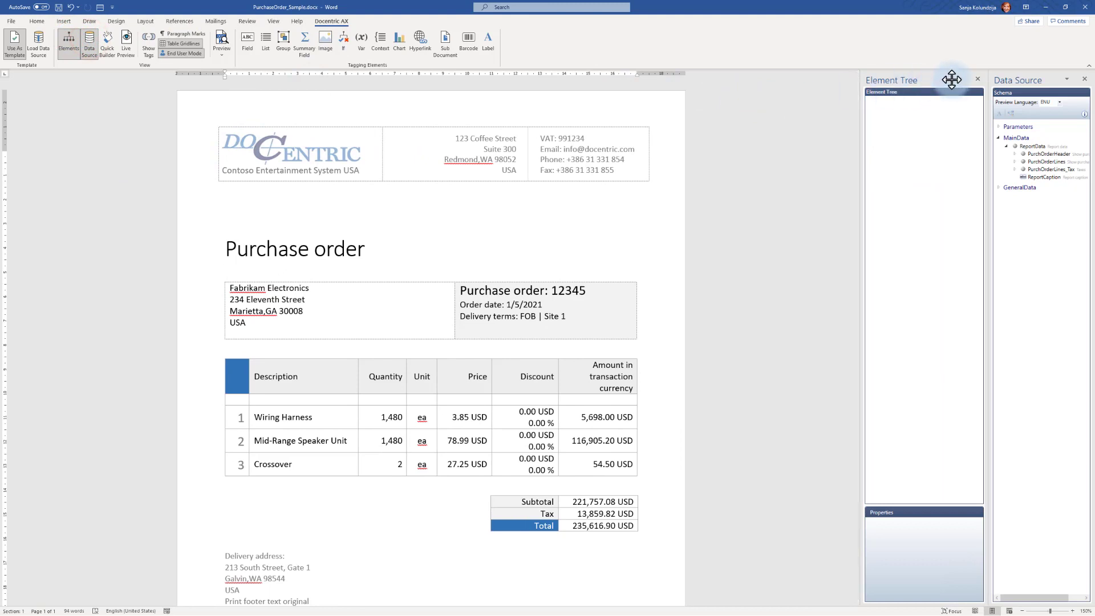
left_click_drag(1042, 81, 826, 75)
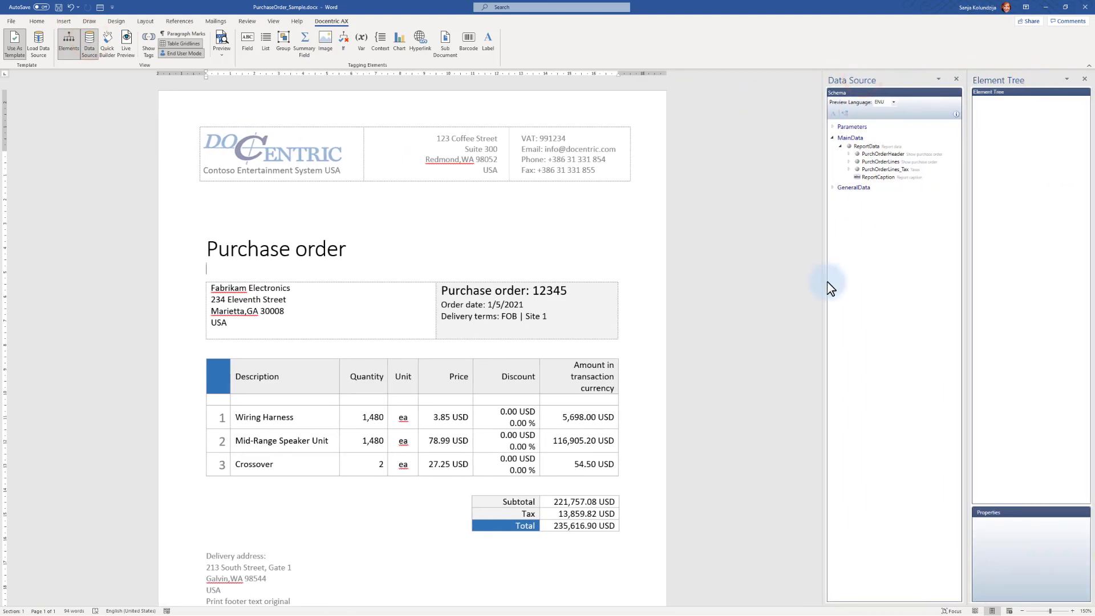
Open and close Quick Builder, then show Live Preview and widen its pane to read the page
left_click(104, 36)
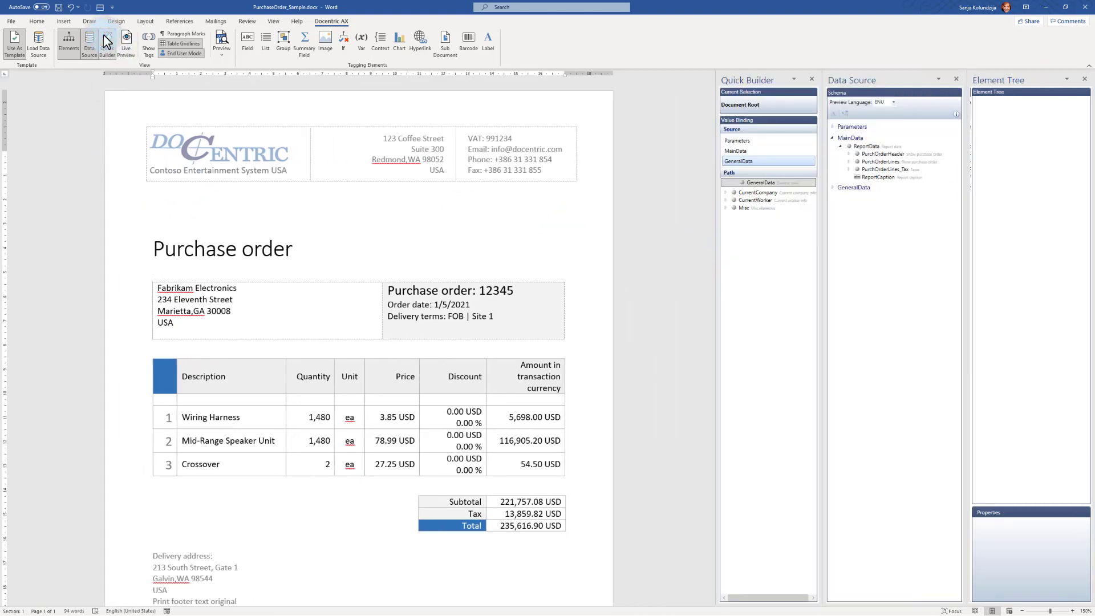
left_click(94, 282)
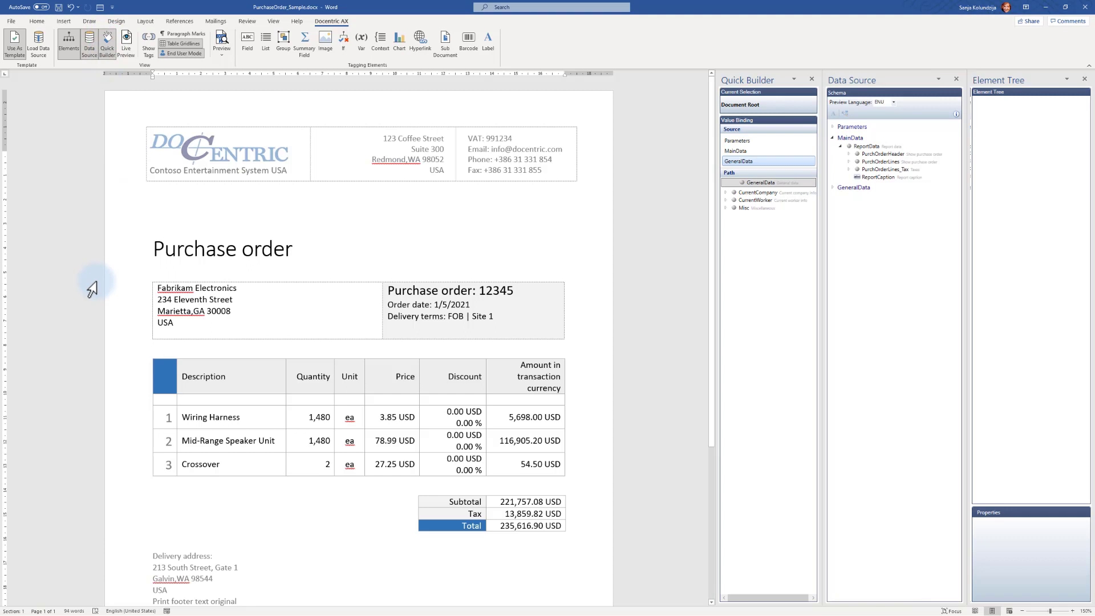
left_click(813, 78)
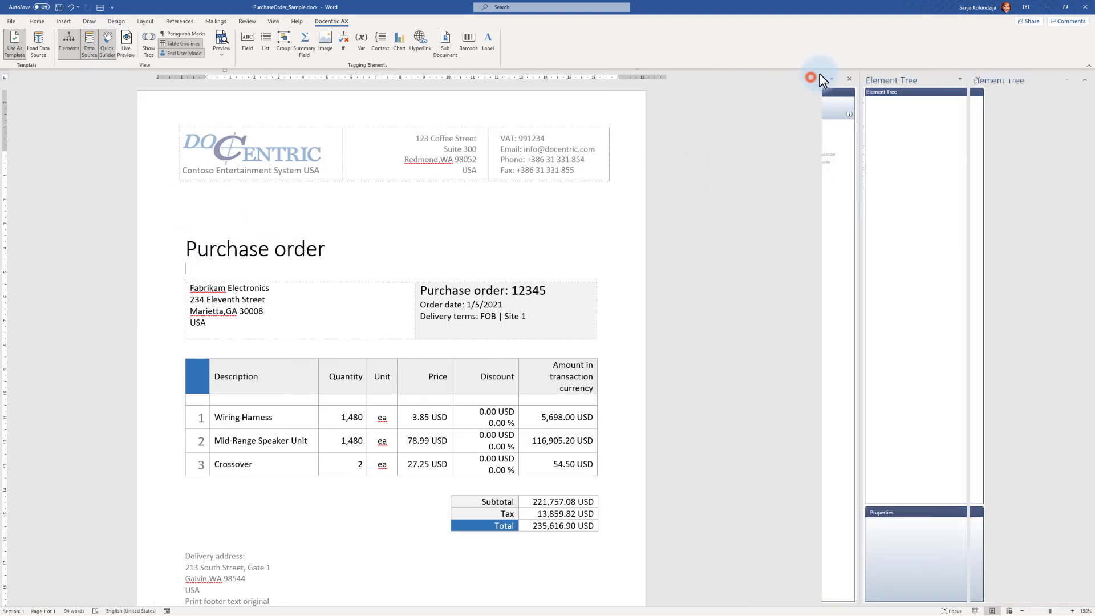
left_click(152, 139)
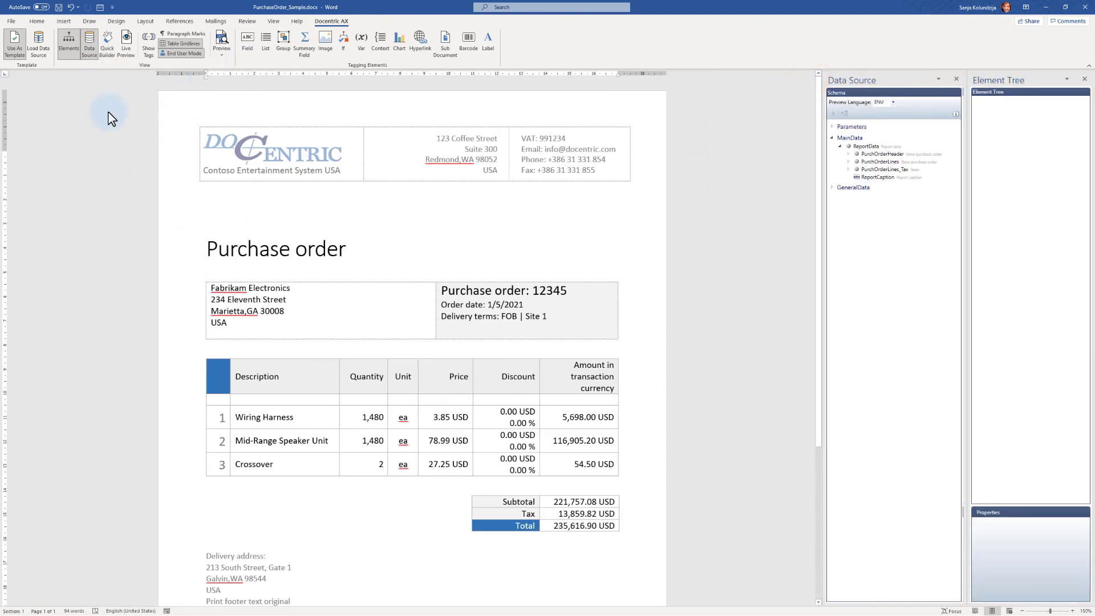
left_click(127, 51)
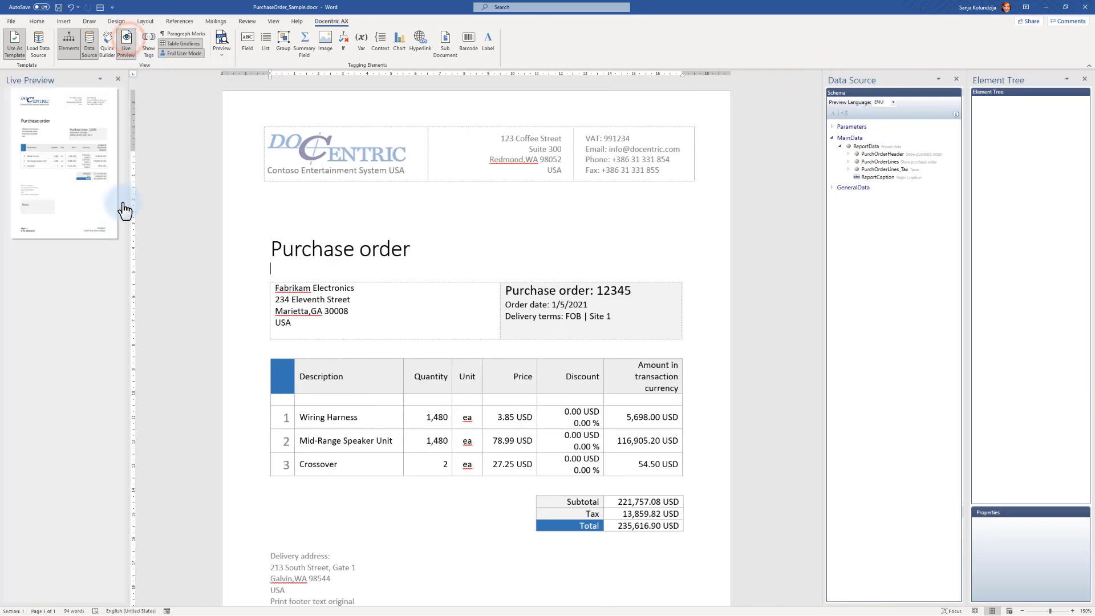
left_click_drag(130, 166, 575, 188)
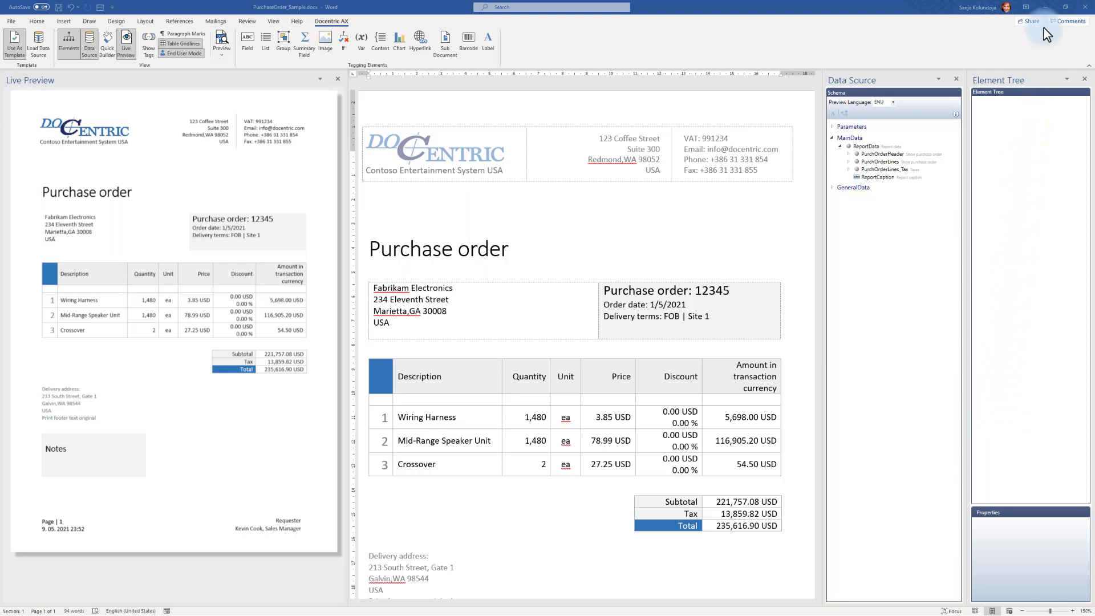
left_click(1048, 10)
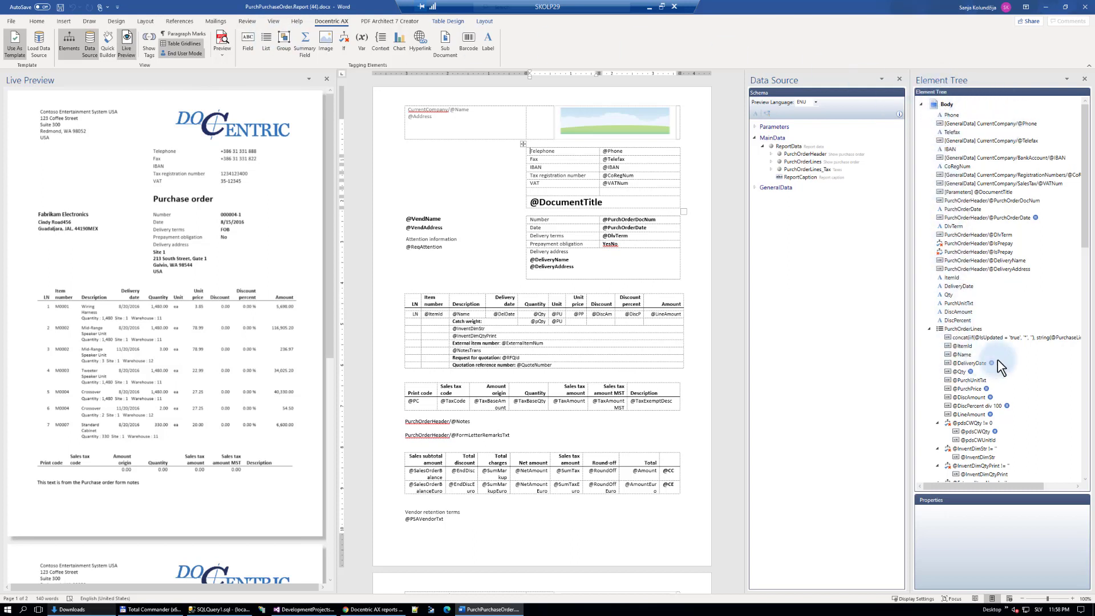
left_click(960, 330)
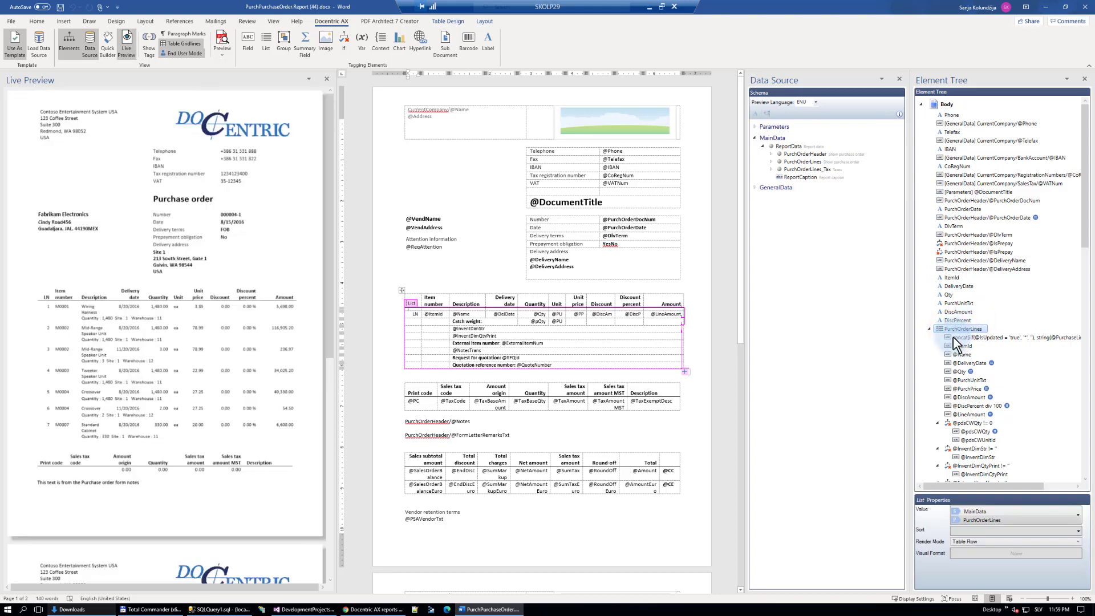
left_click(964, 422)
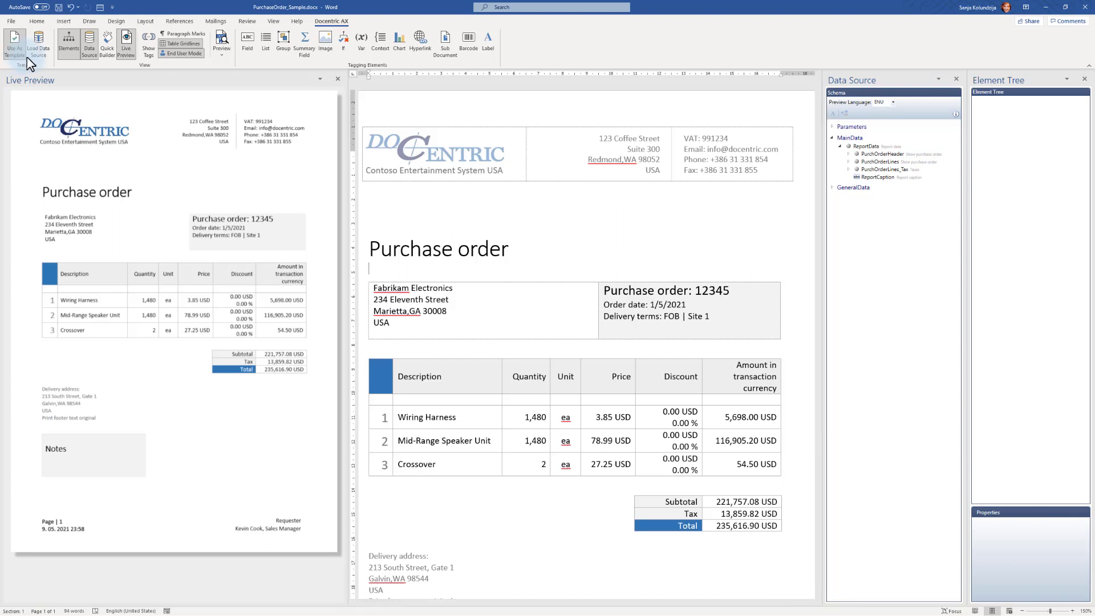
Expand Parameters, ReportData (peeking at PurchOrderHeader, PurchOrderLines, PurchOrderLines_Tax) and GeneralData in the schema
left_click(831, 138)
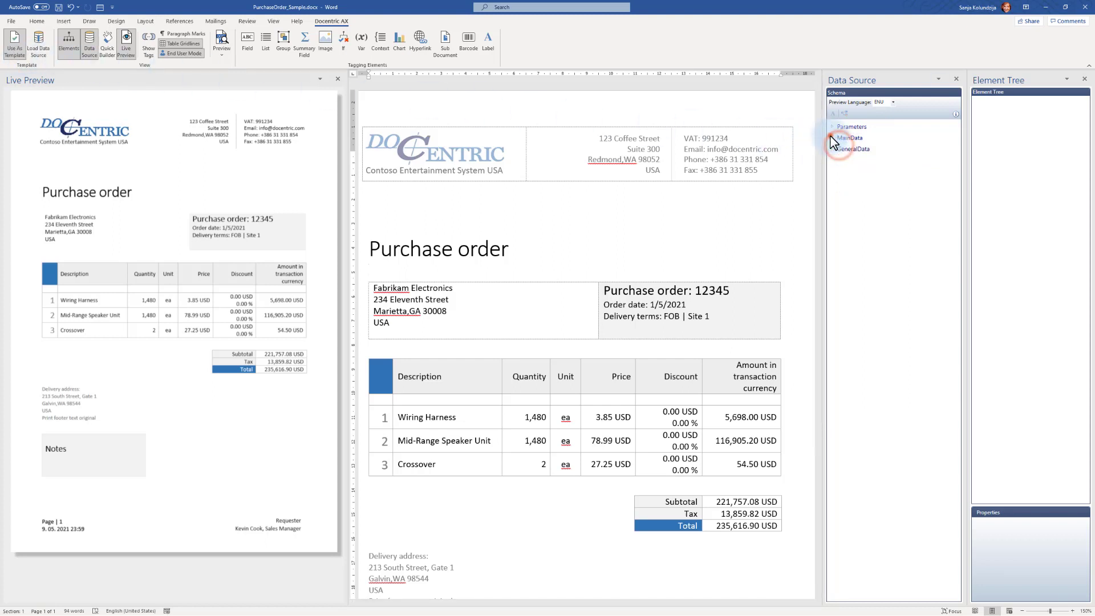
left_click(832, 138)
left_click(831, 127)
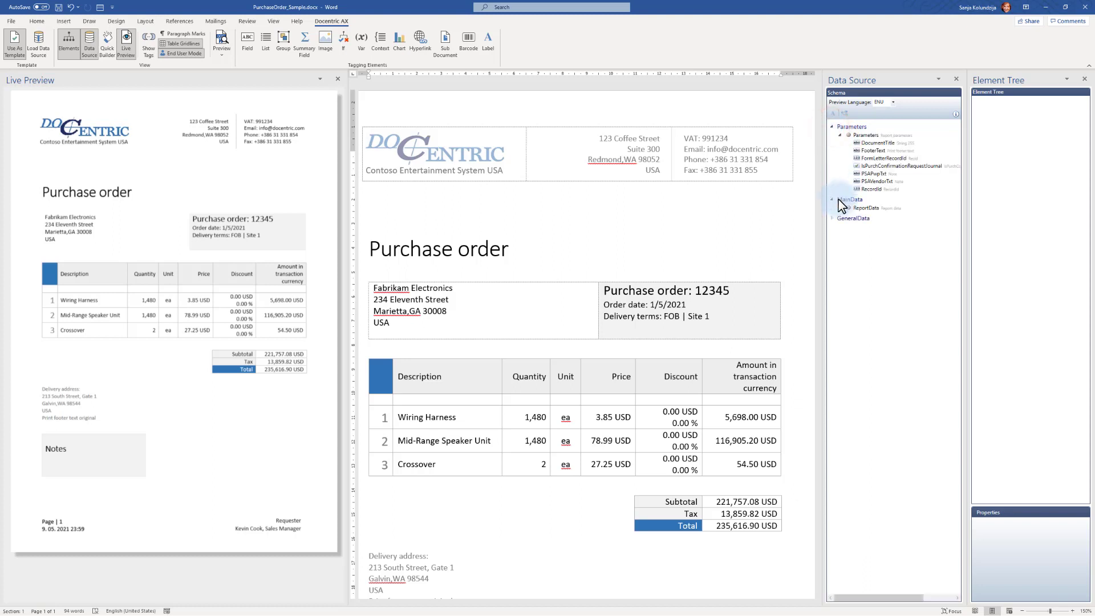
left_click(839, 208)
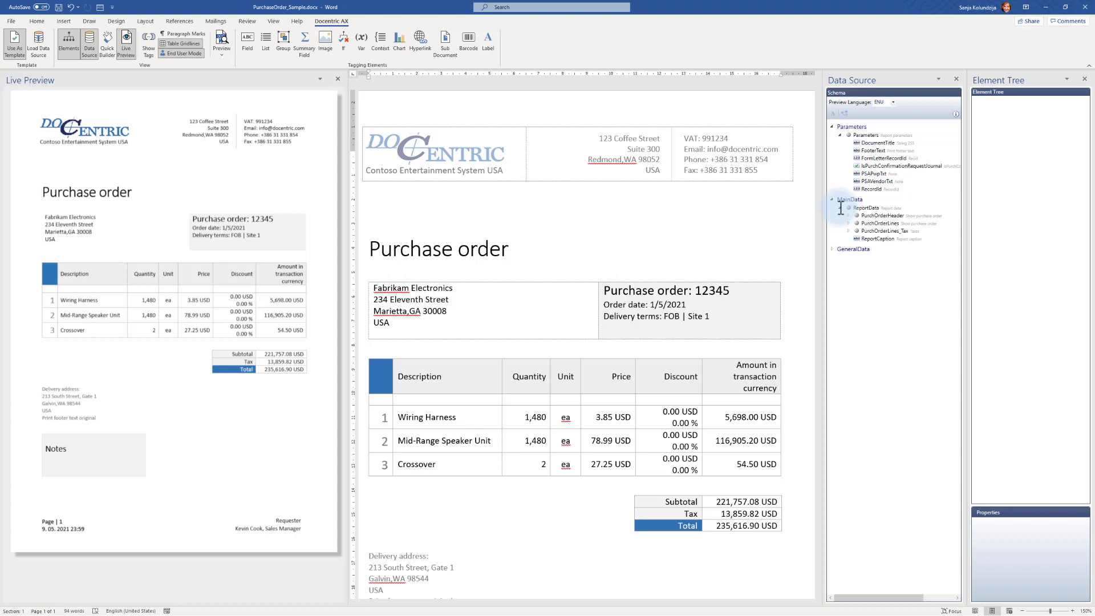
left_click(848, 217)
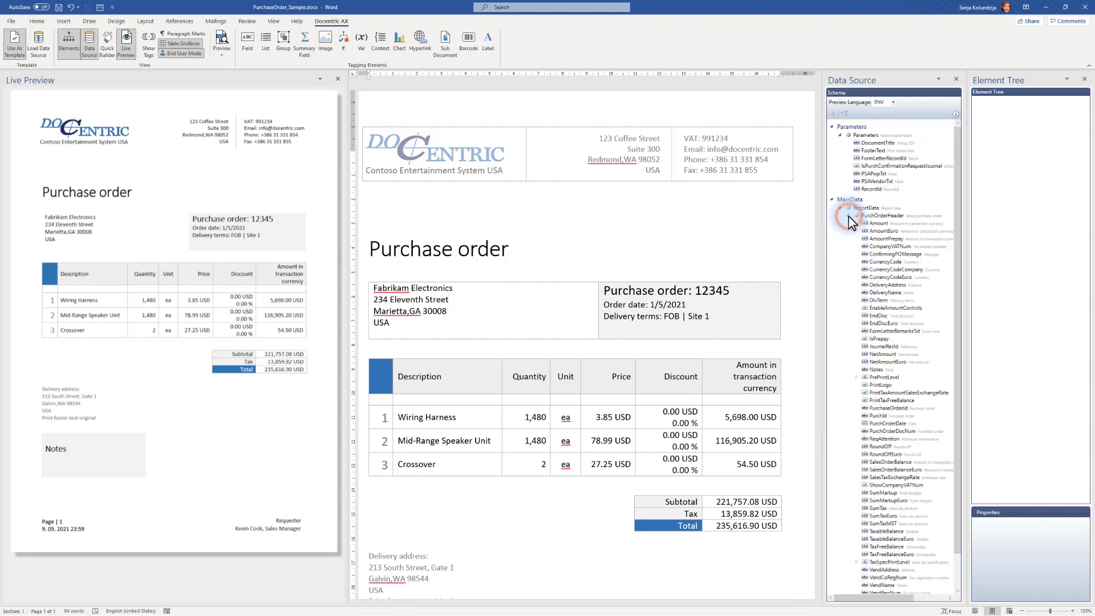
left_click(849, 216)
left_click(850, 224)
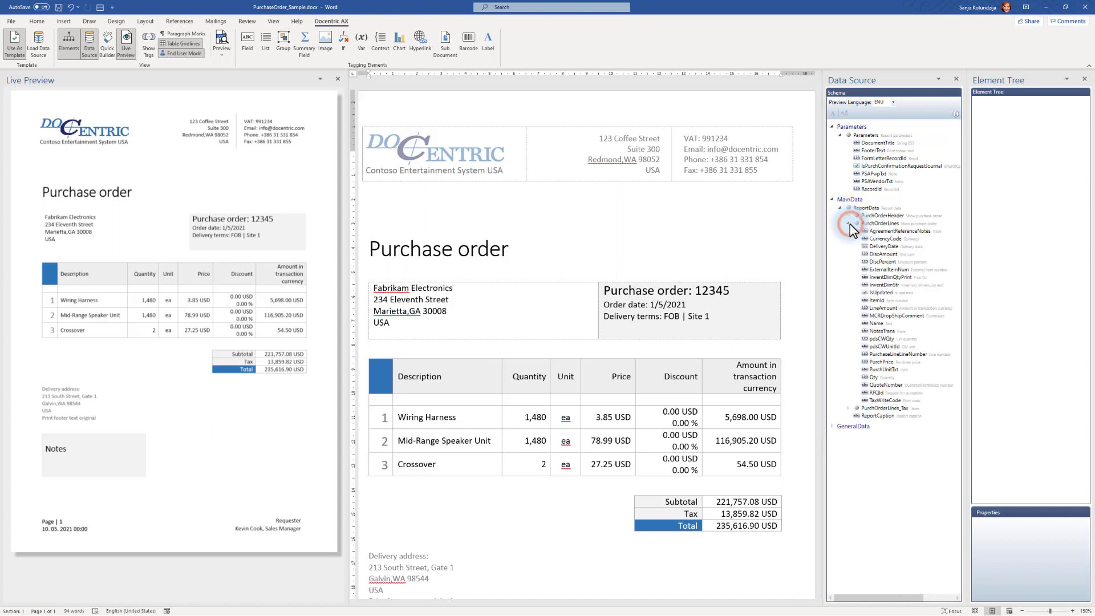
left_click(849, 224)
left_click(849, 231)
left_click(849, 231)
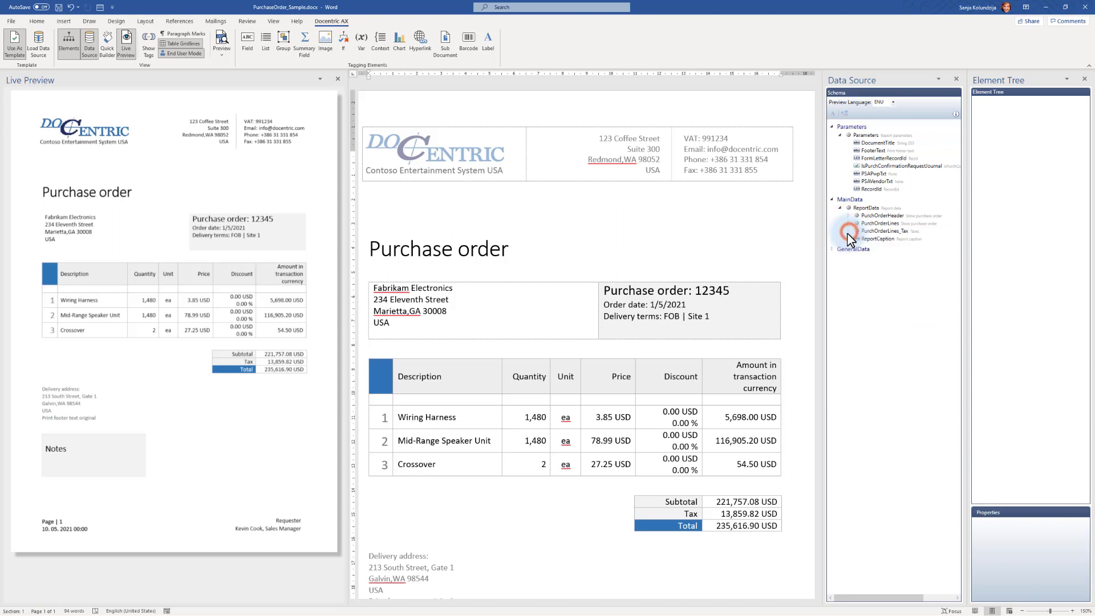
left_click(831, 249)
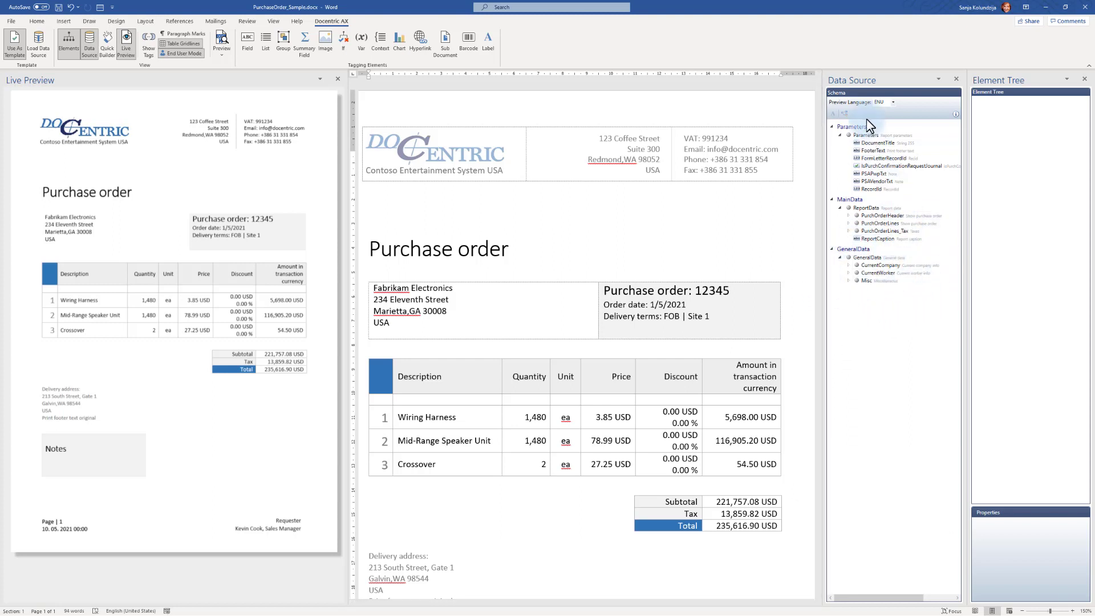
left_click(848, 265)
left_click(848, 265)
left_click(848, 272)
left_click(849, 272)
left_click(900, 215)
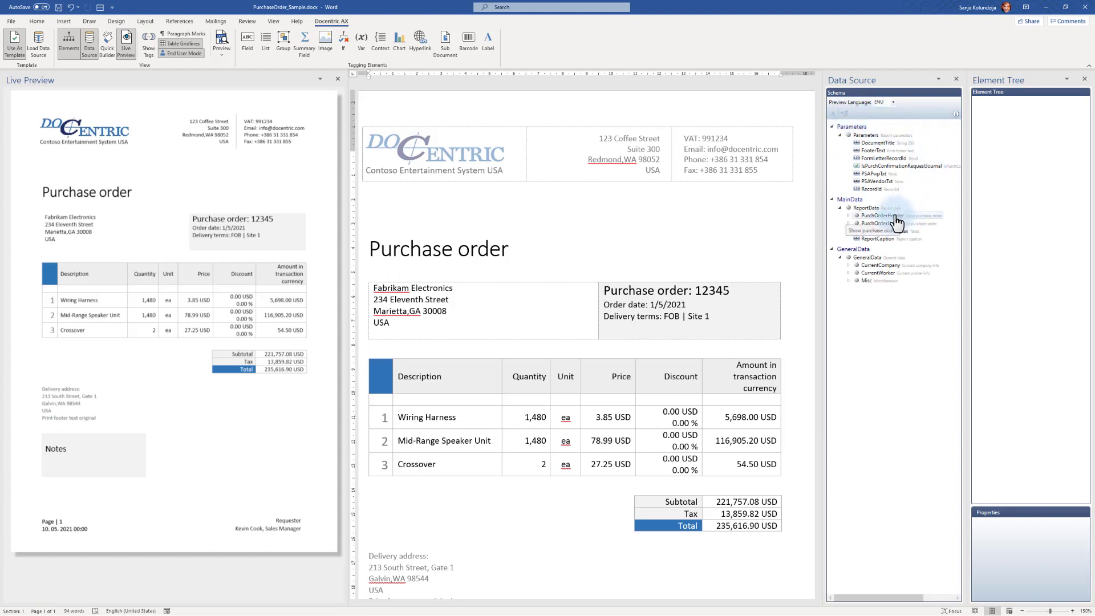
left_click(862, 158)
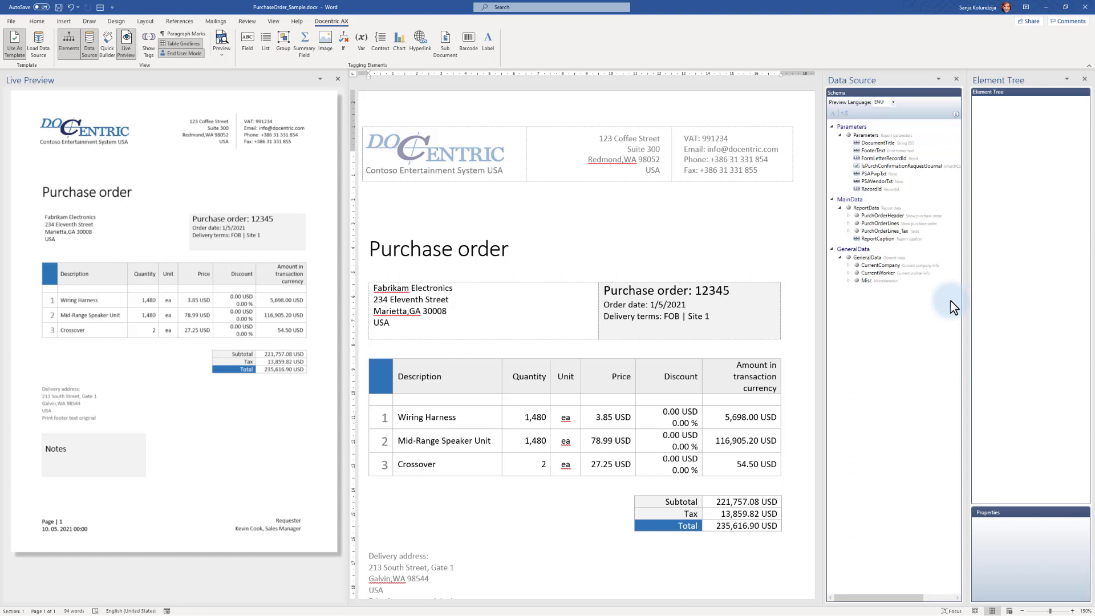
Expand PurchOrderLines, select its DiscAmount field, and dismiss the XML preview unchanged
left_click(871, 222)
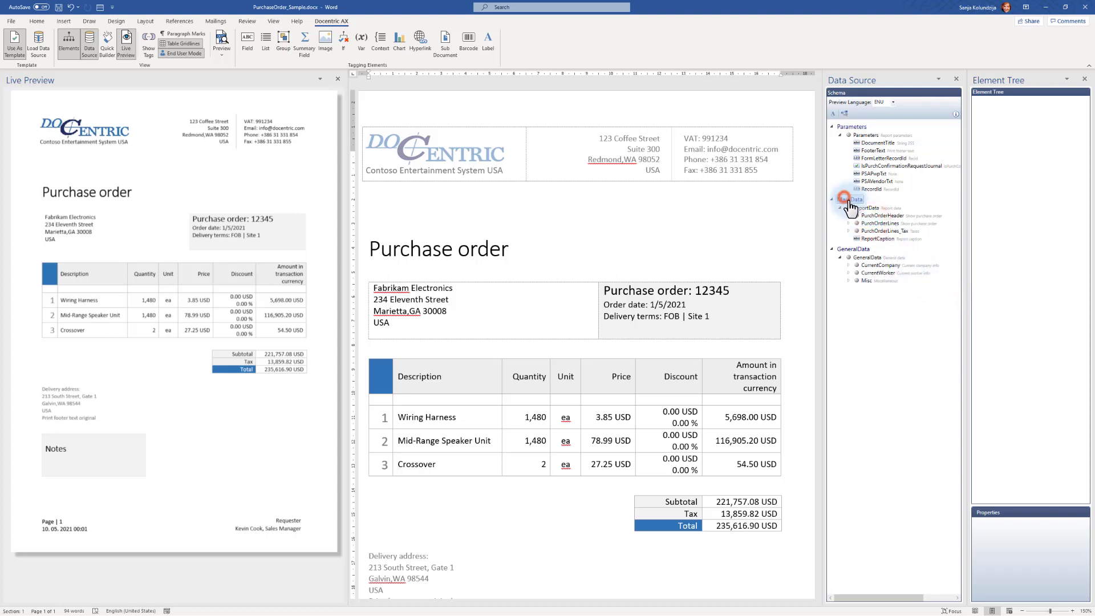
left_click(872, 215)
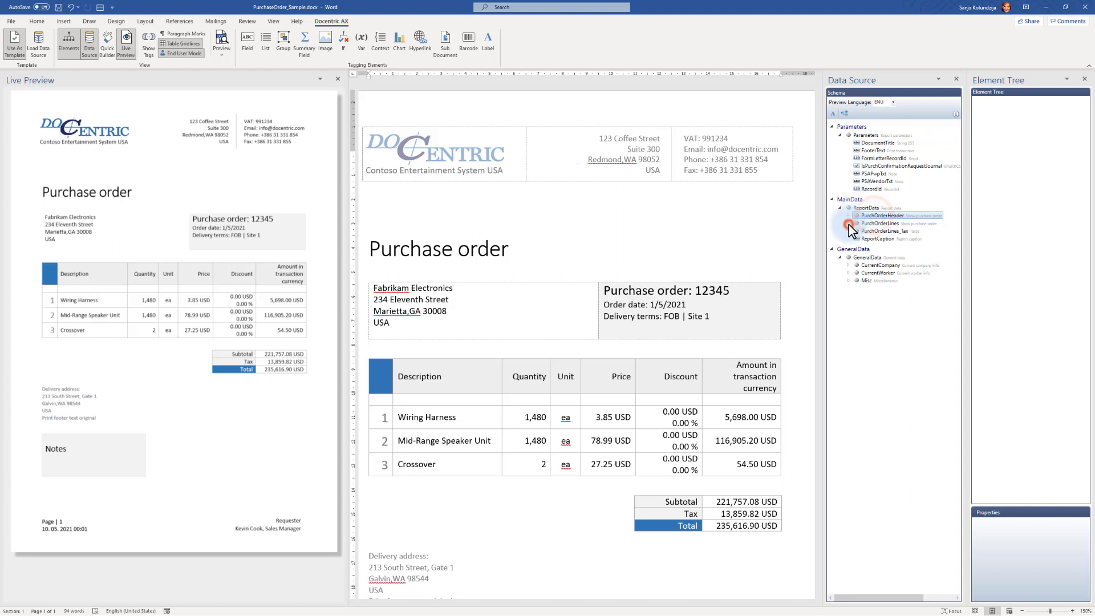
left_click(849, 223)
left_click(883, 254)
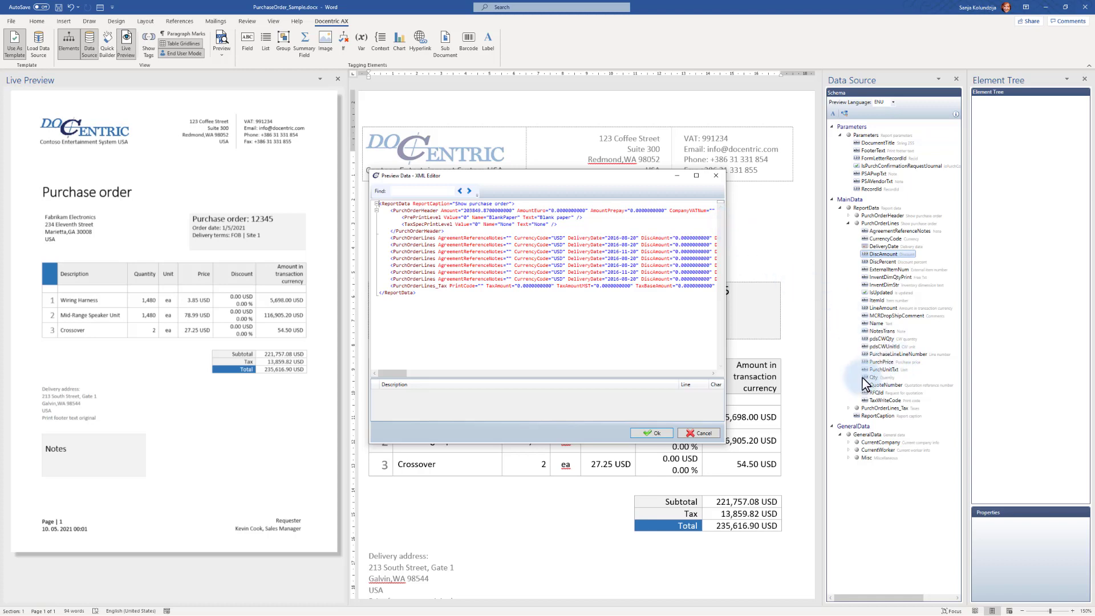
left_click(702, 433)
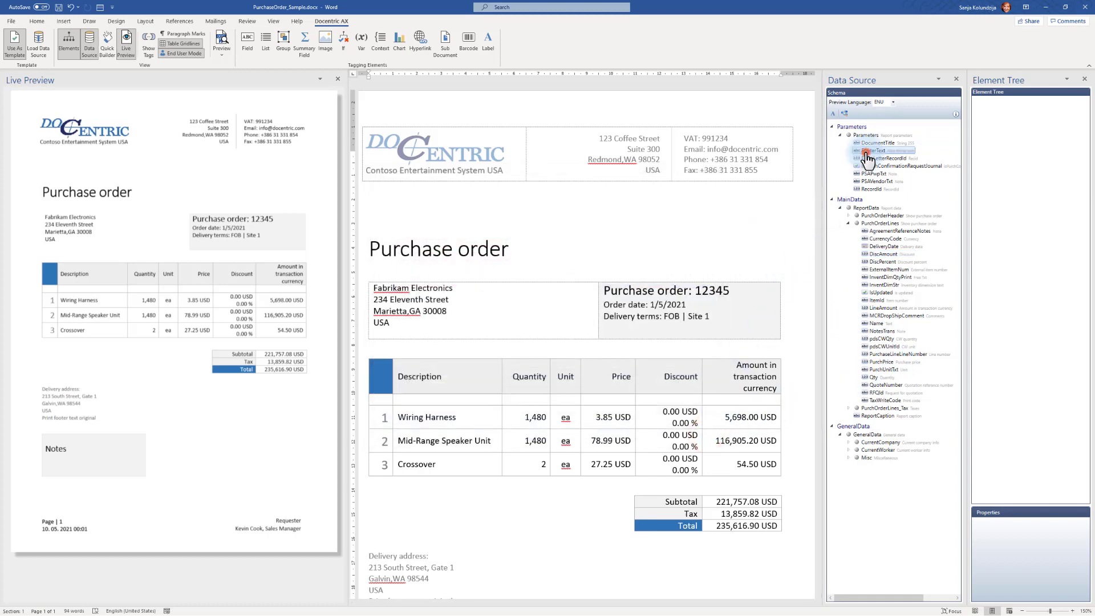
Review the Preview Data XML to the end of the Parameters line, then close the editor
left_click(844, 113)
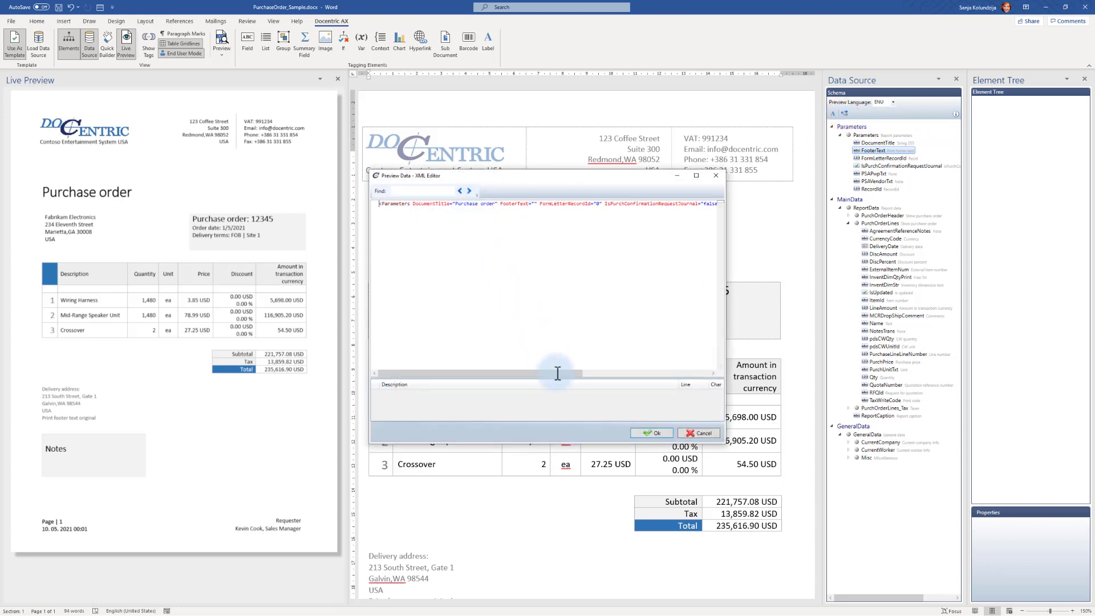
left_click_drag(558, 374, 701, 373)
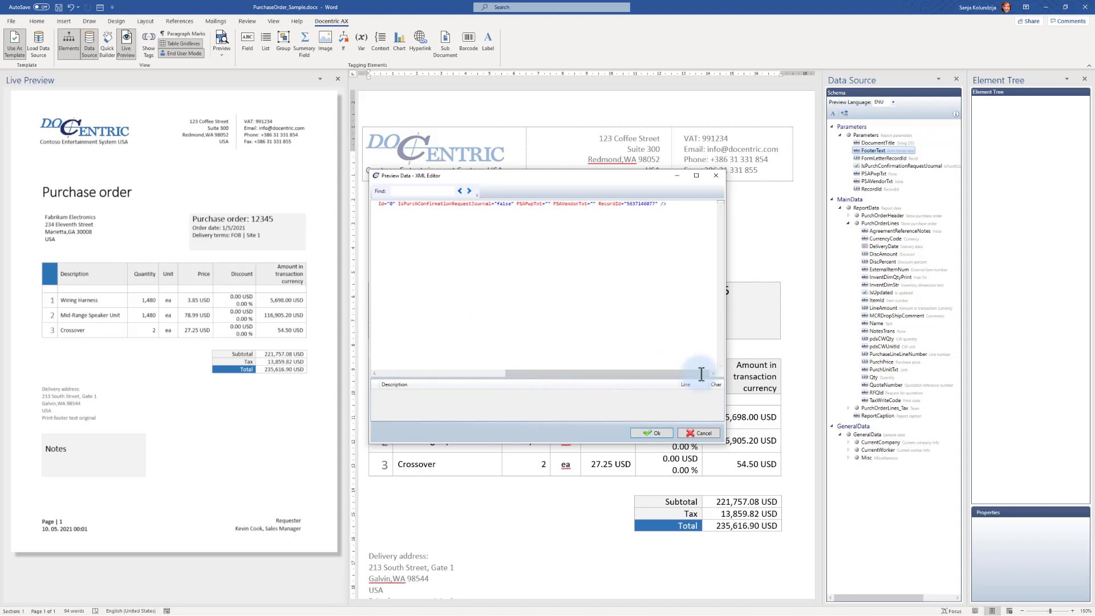
left_click(715, 175)
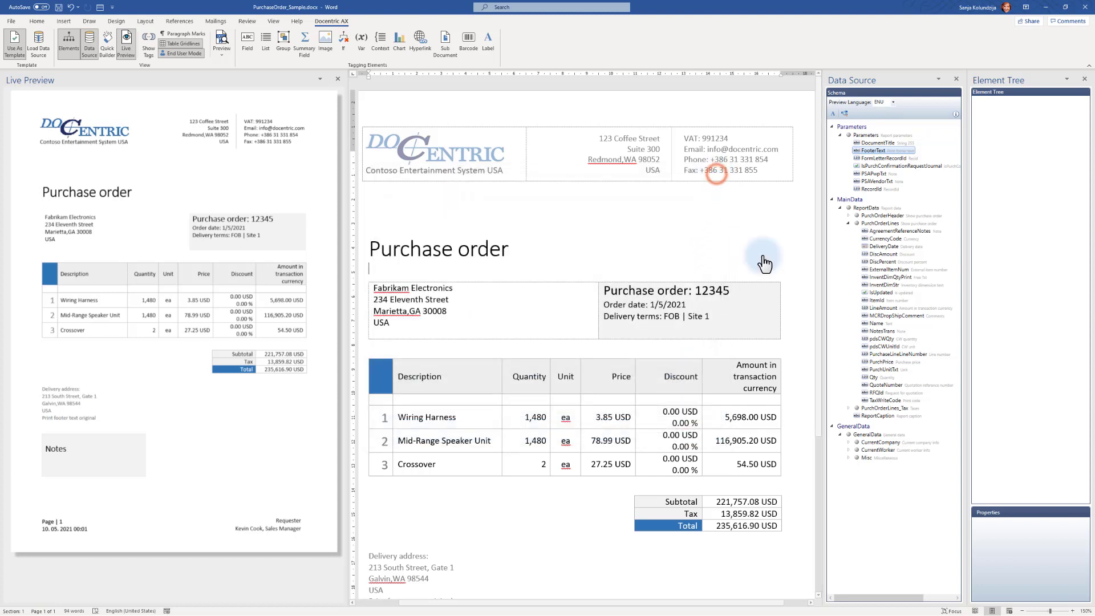
Expand CurrentCompany, inspect its sample XML including the encoded logo data, and cancel the editor
left_click(872, 442)
left_click(849, 443)
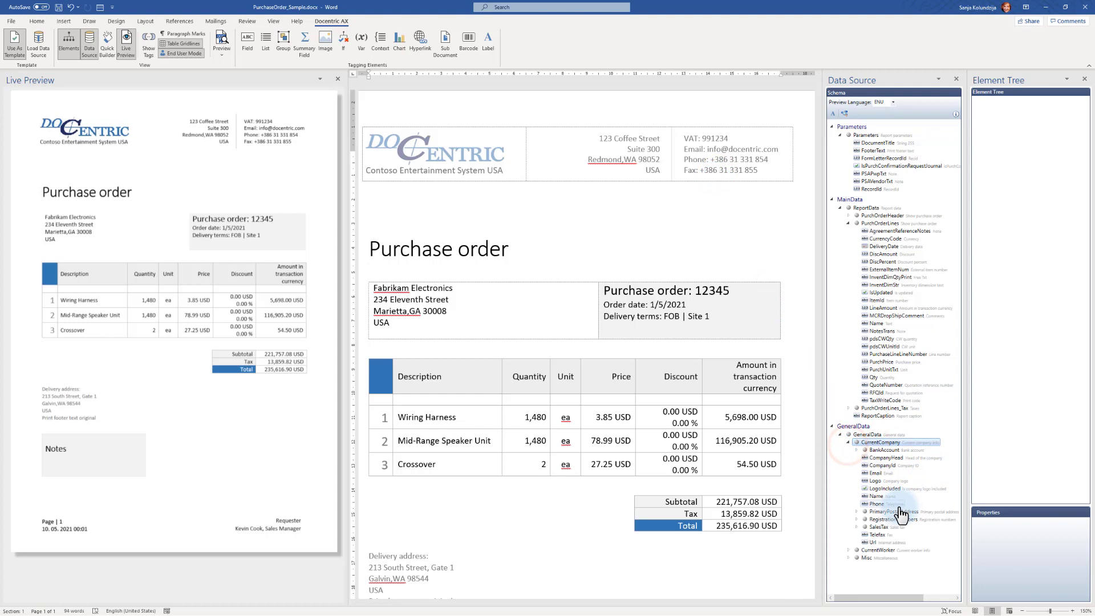
left_click(844, 112)
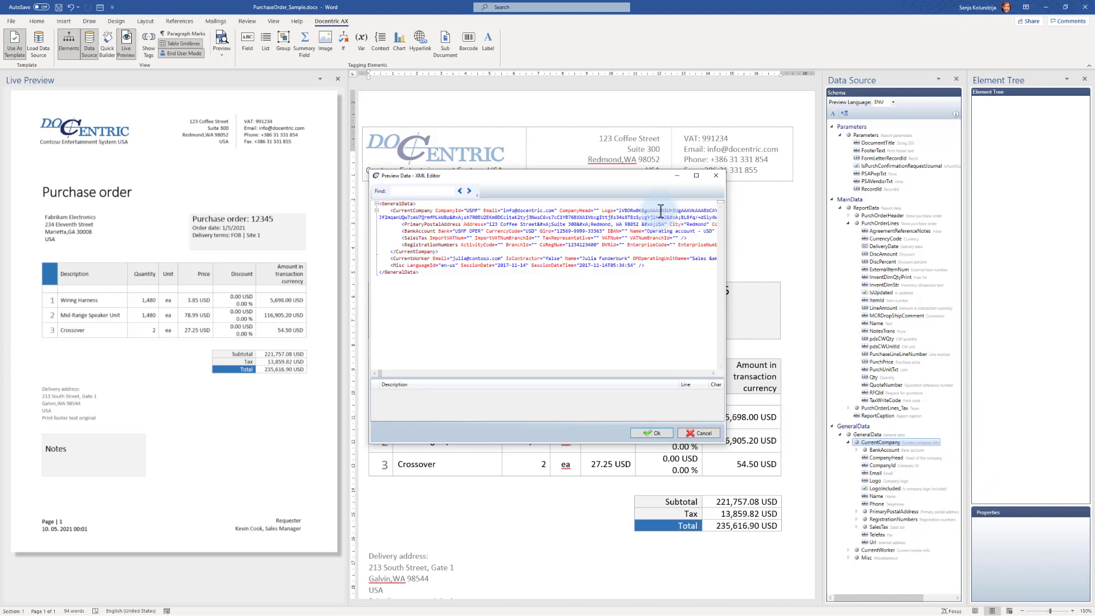
left_click_drag(659, 210, 682, 217)
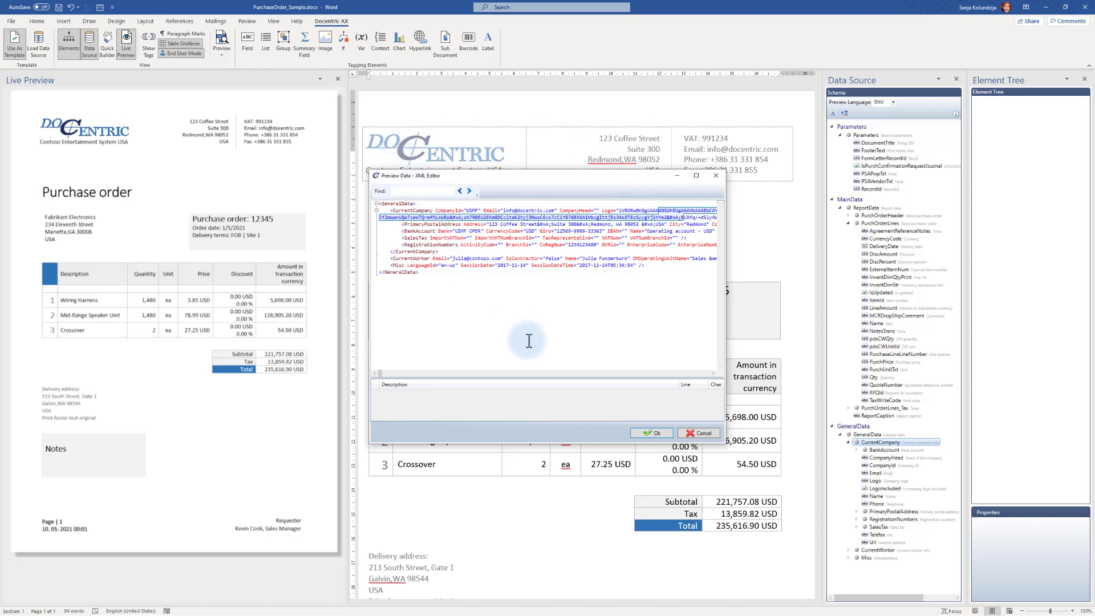
left_click(706, 433)
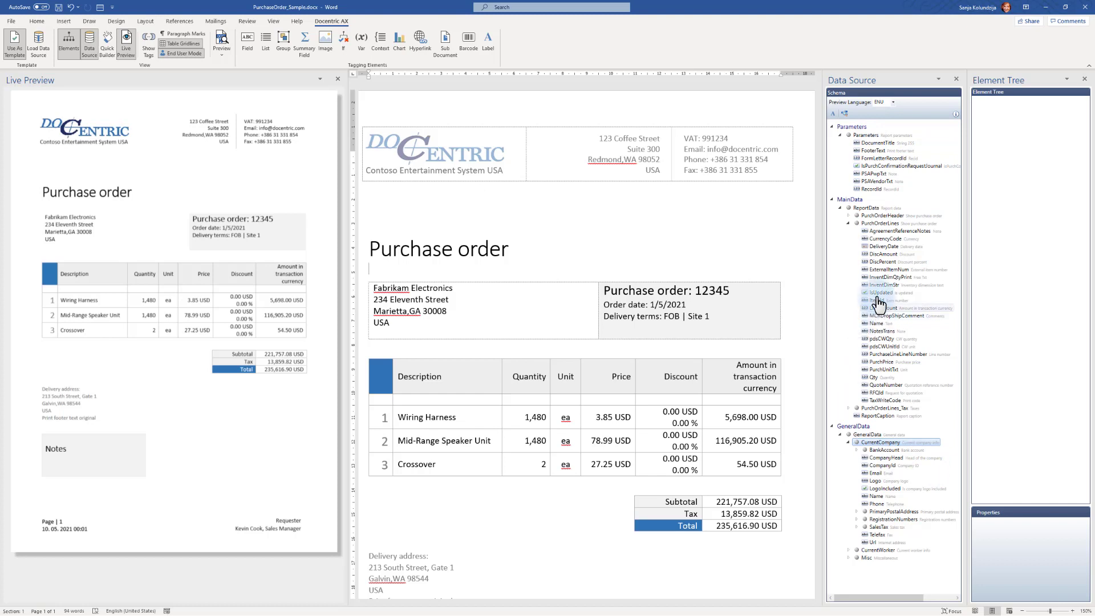
left_click(894, 102)
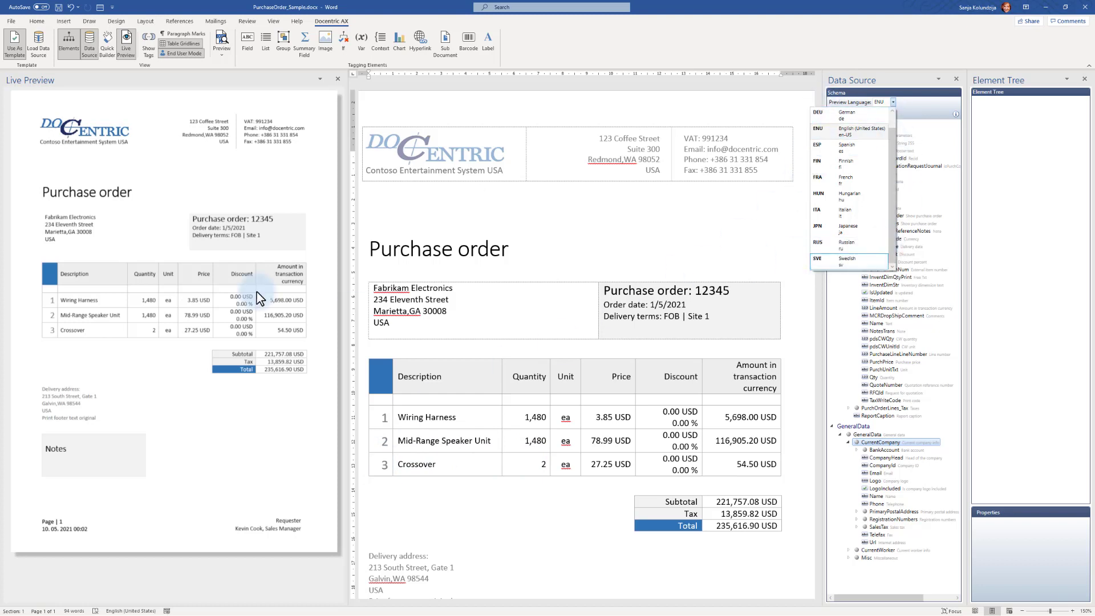
left_click(793, 361)
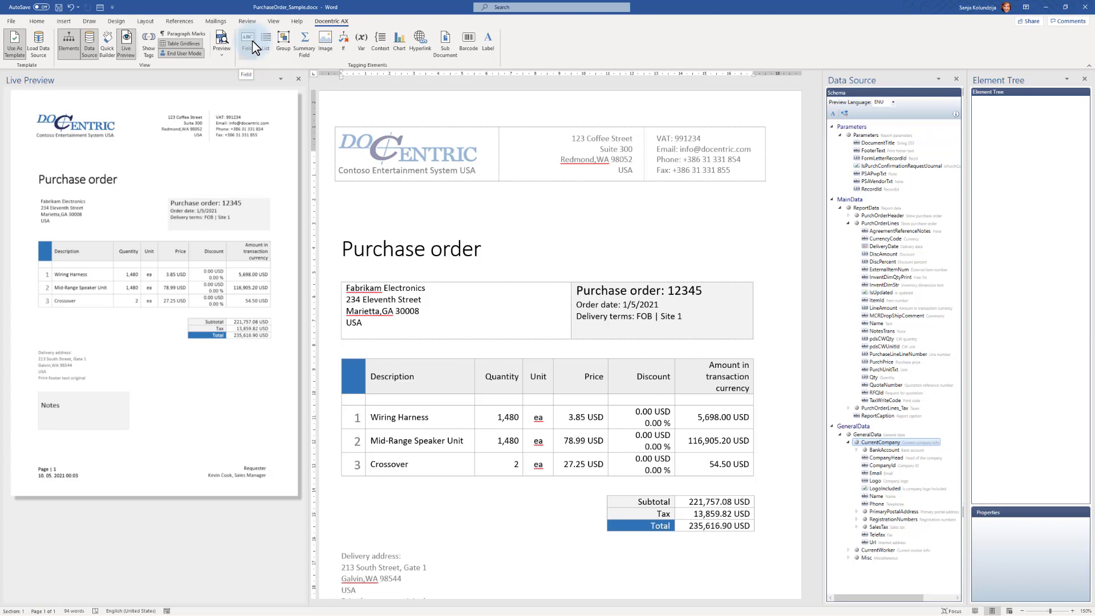
left_click(429, 541)
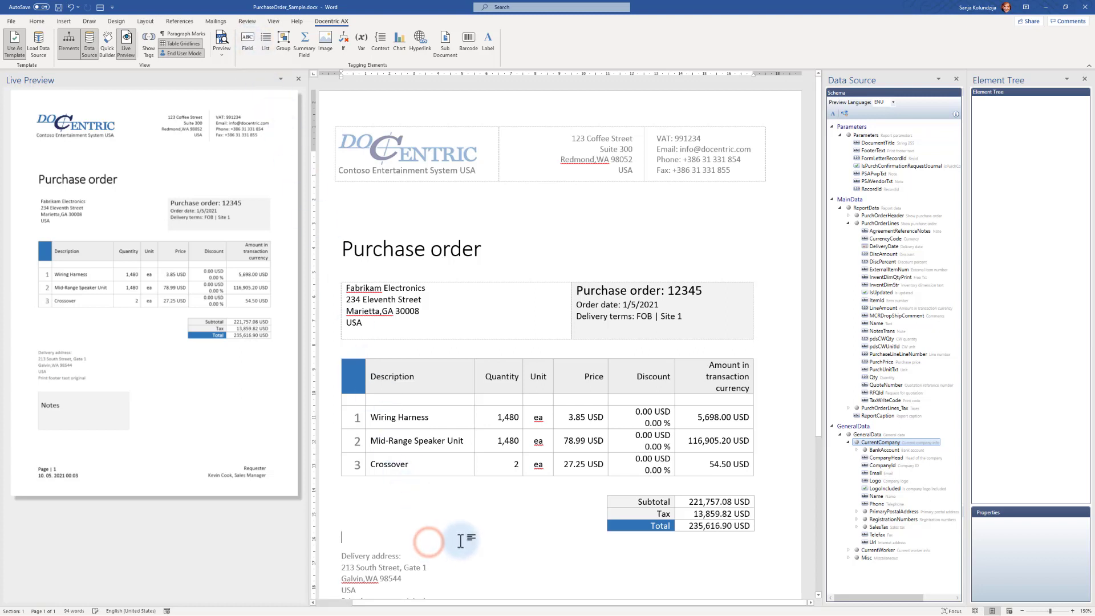
key("Return")
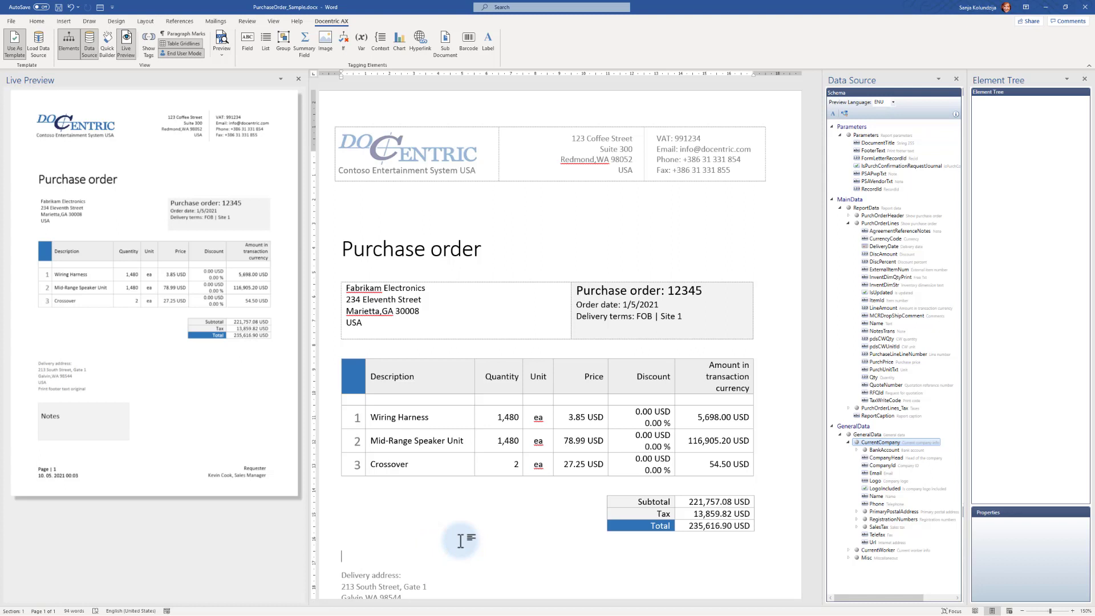
scroll(460, 541, "down", 3)
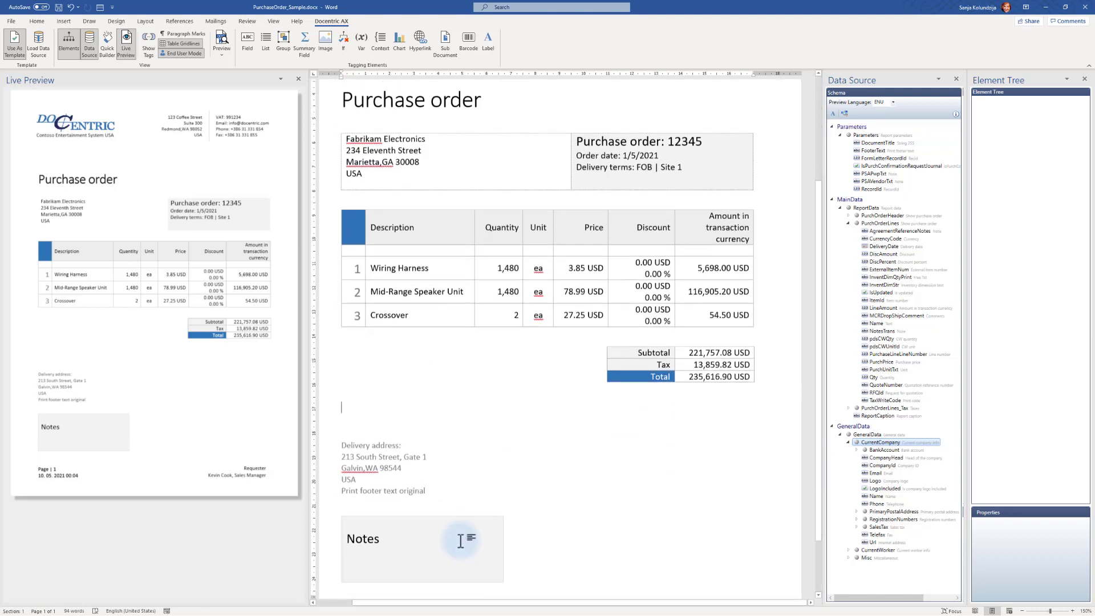
left_click(249, 41)
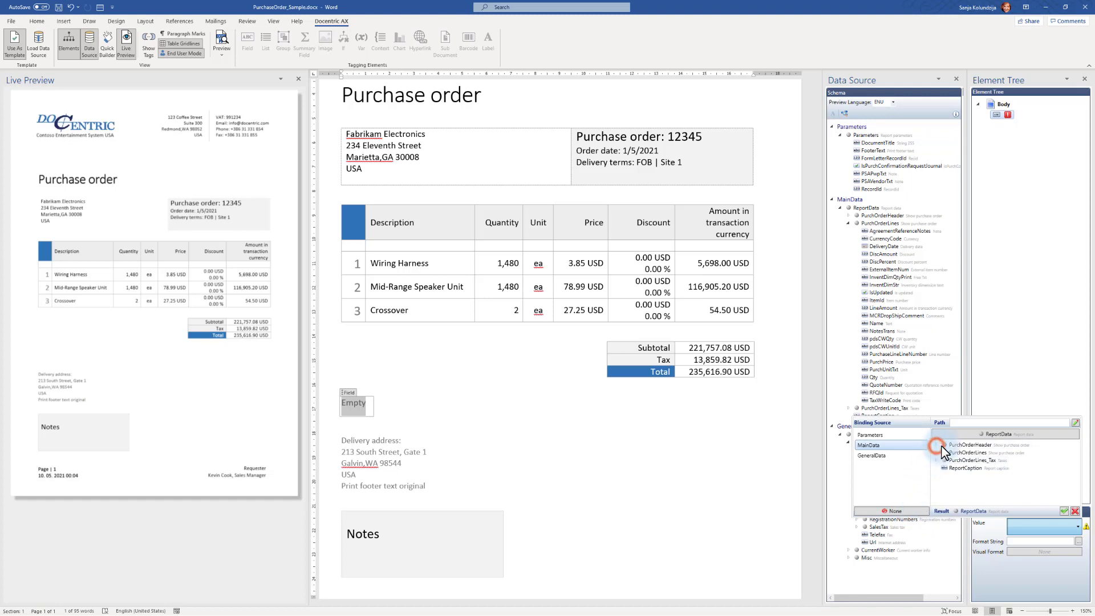
double_click(958, 446)
double_click(967, 454)
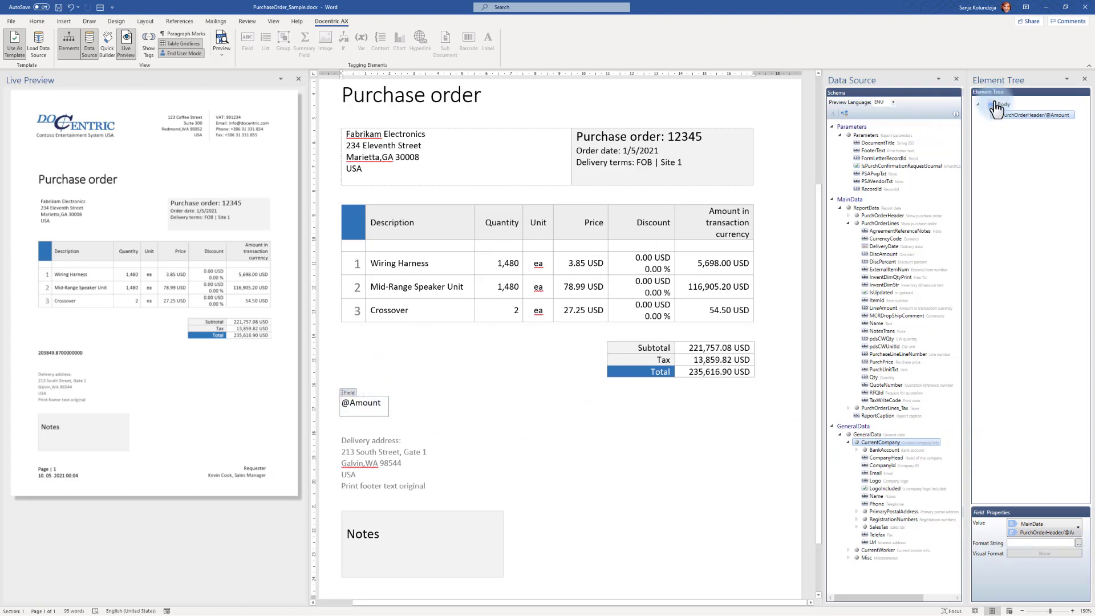
left_click(84, 354)
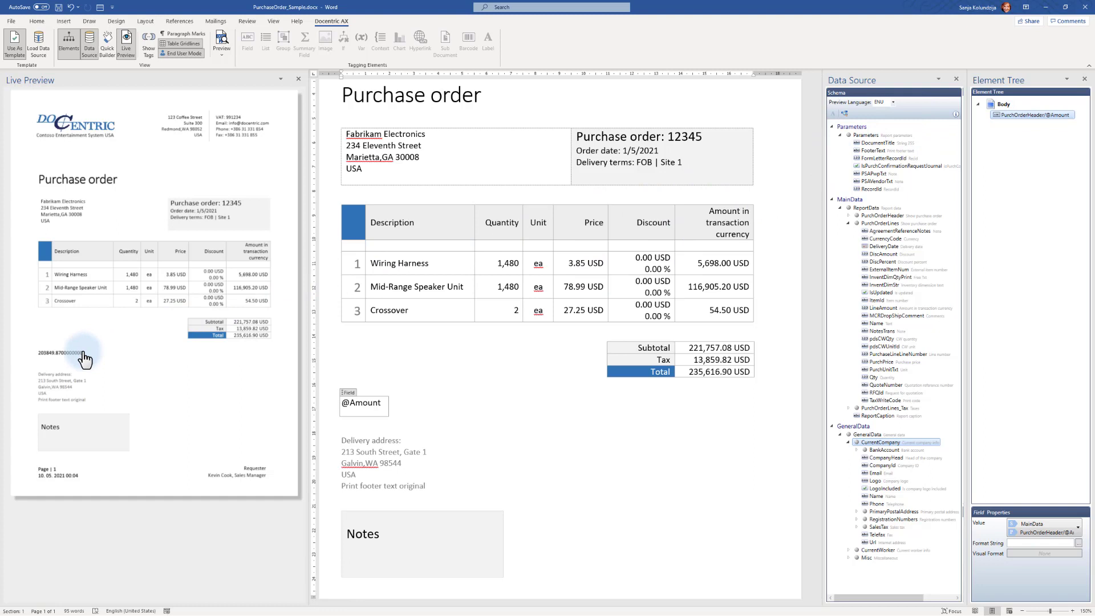
left_click(369, 404)
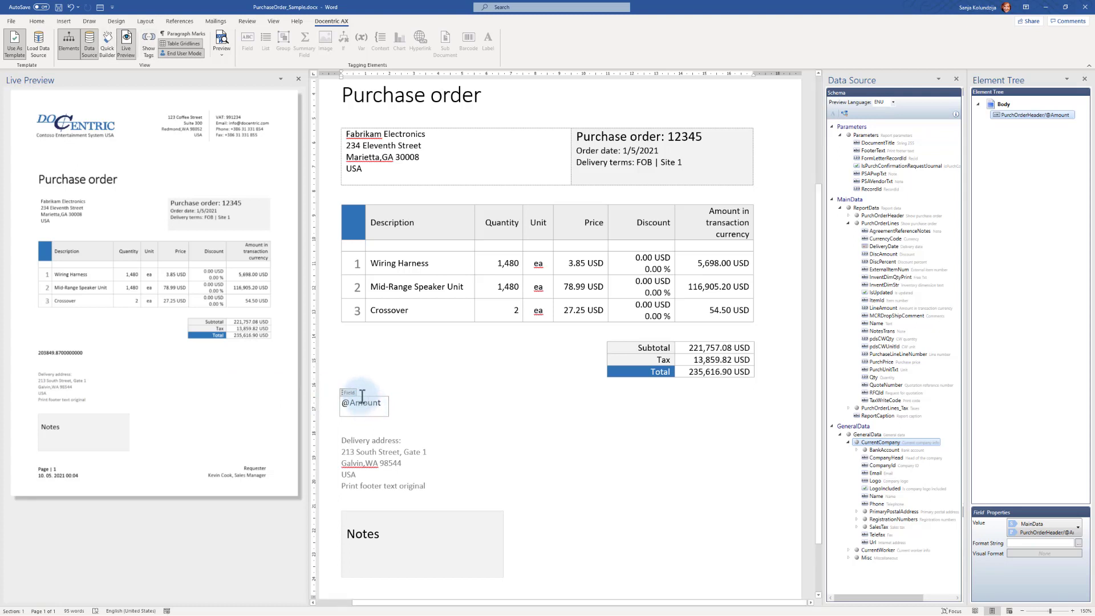
left_click(357, 421)
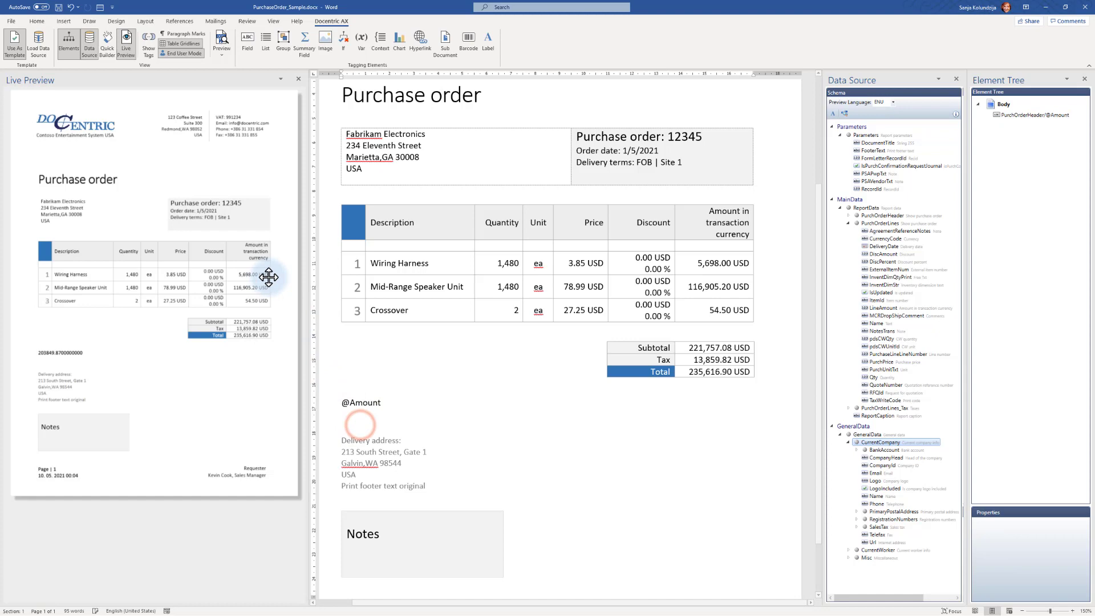
left_click(110, 45)
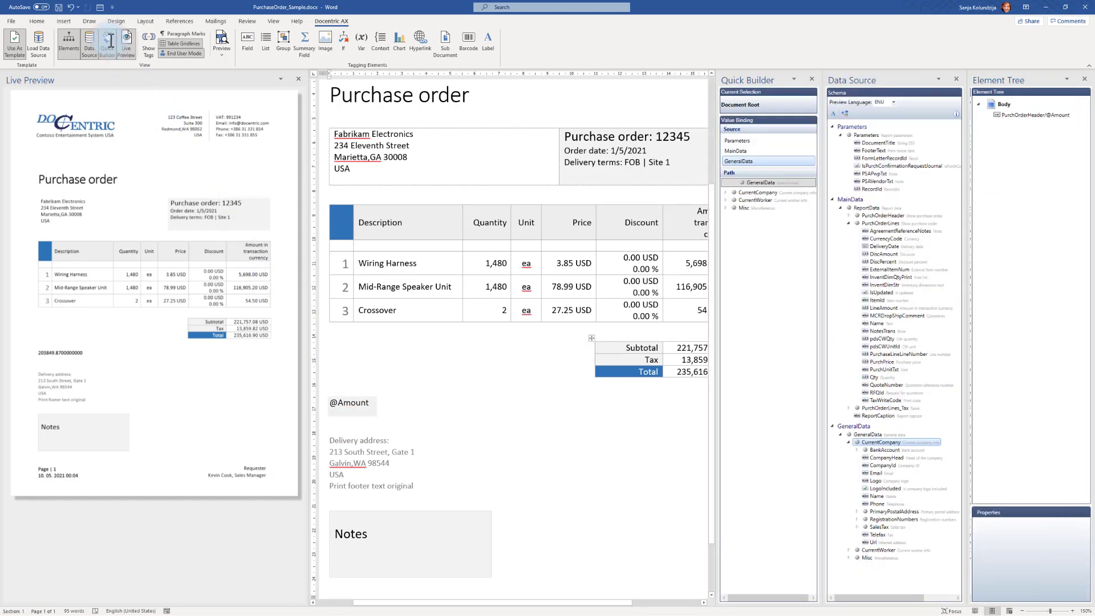
left_click(740, 151)
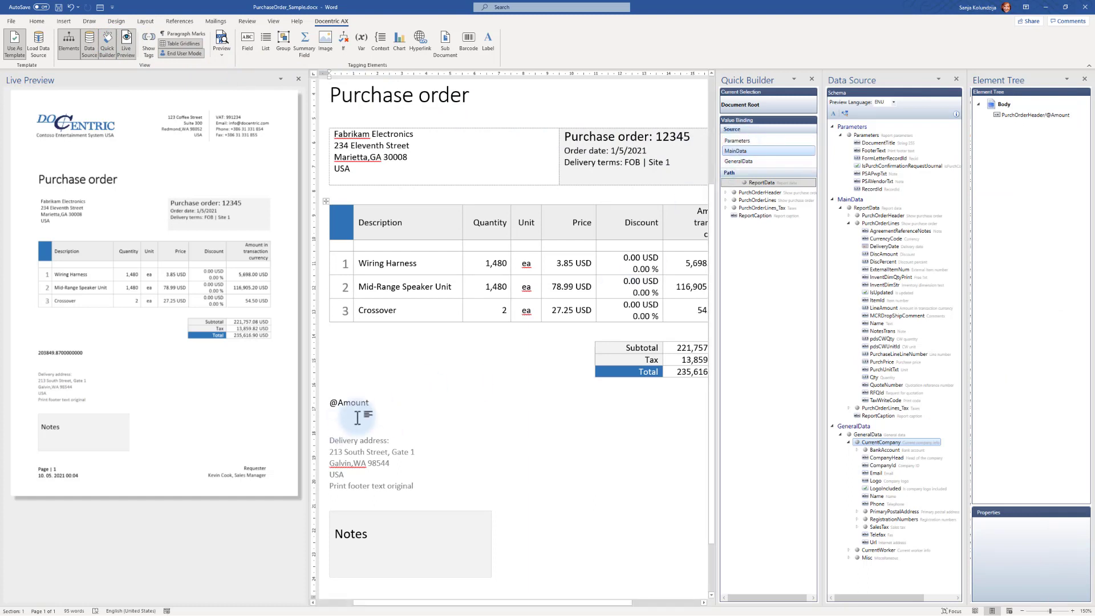
left_click(725, 192)
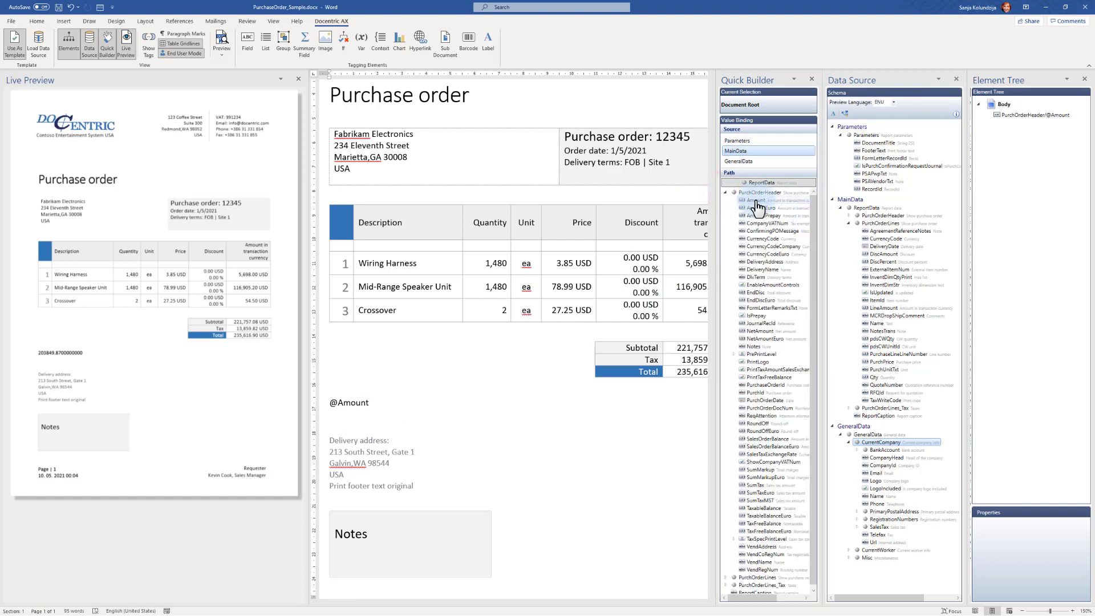
left_click(756, 200)
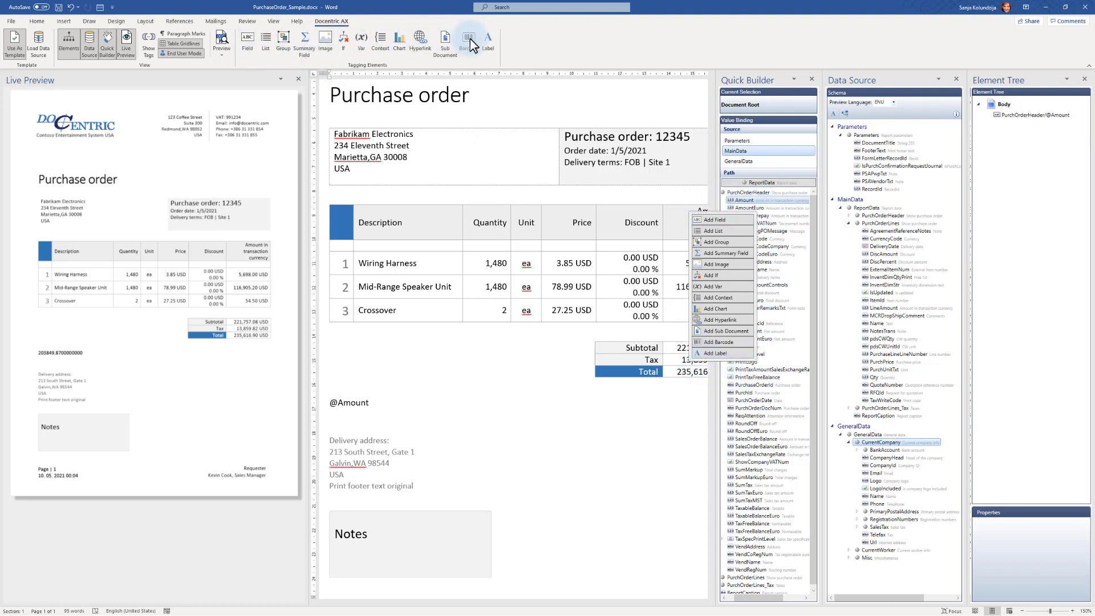
left_click(723, 220)
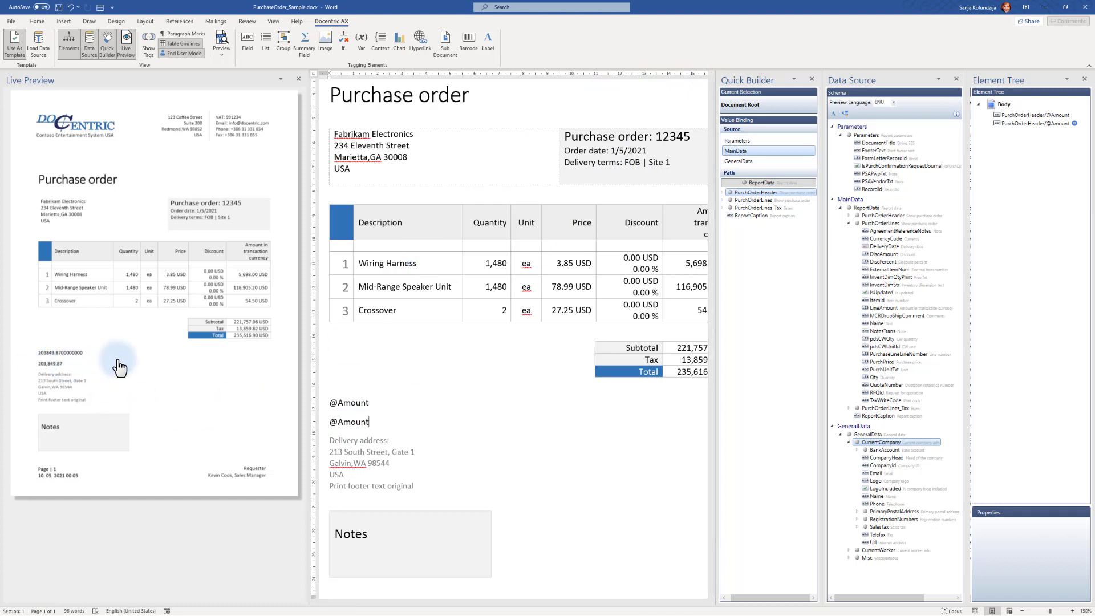
left_click(363, 422)
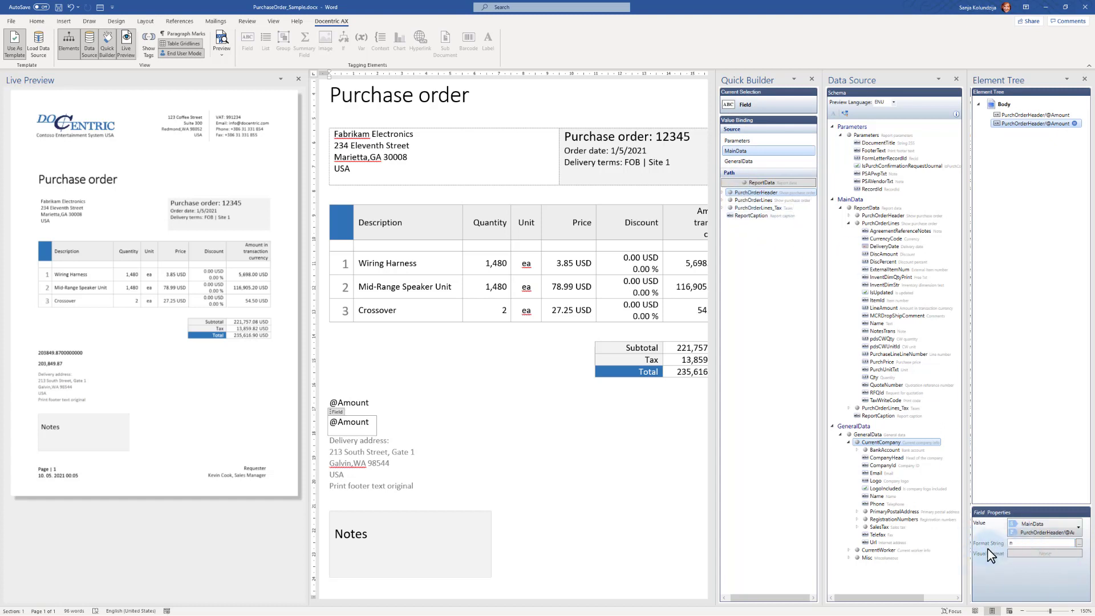
left_click(1079, 543)
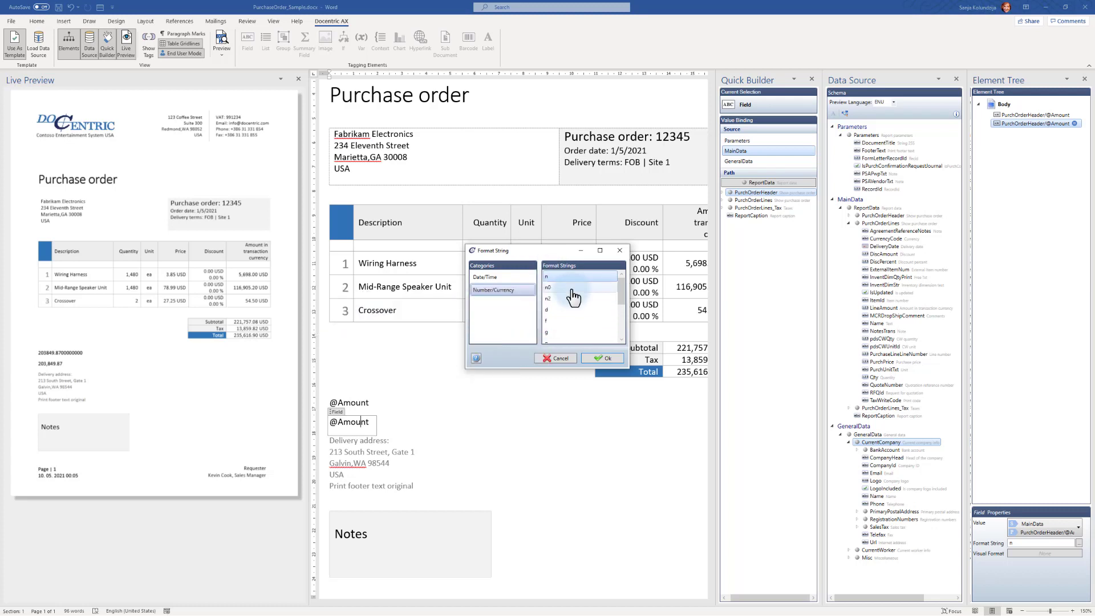
mouse_move(573, 297)
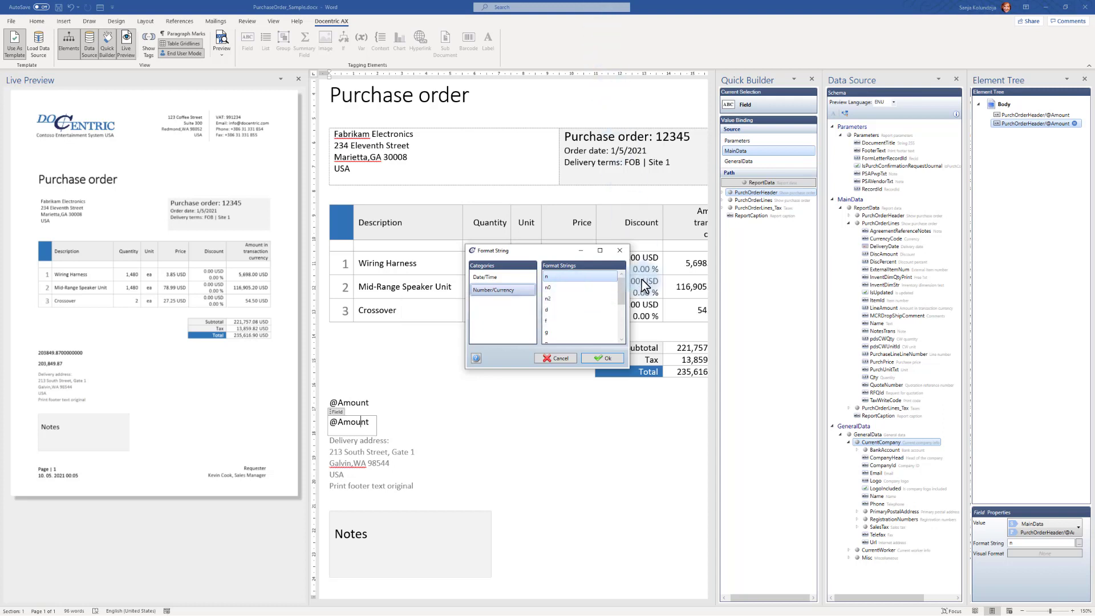
left_click(614, 358)
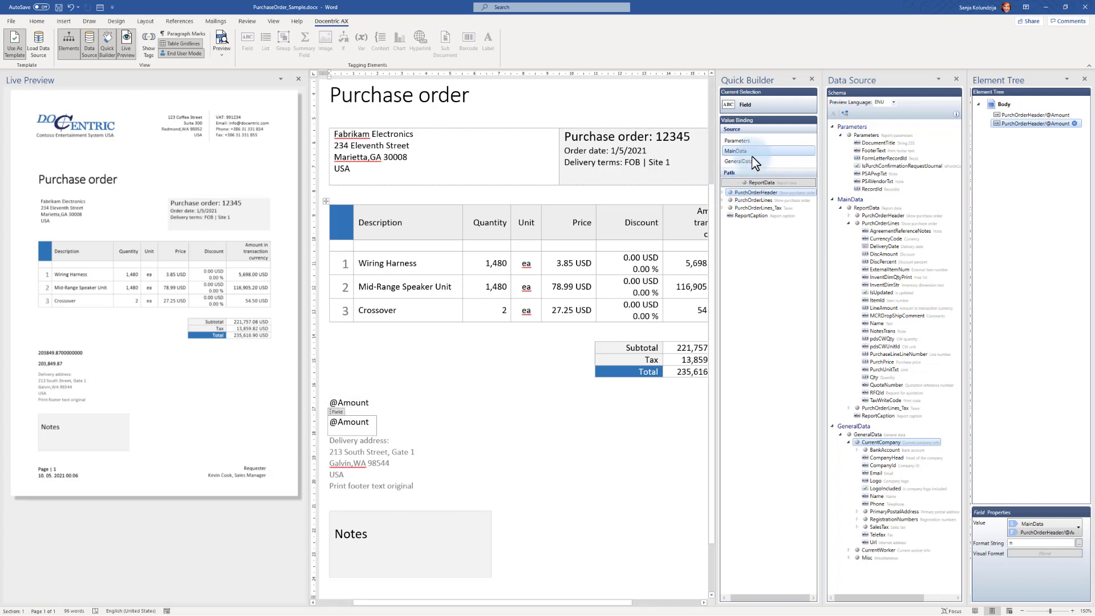
Close Quick Builder and move the Live Preview pane by its title bar
left_click(812, 79)
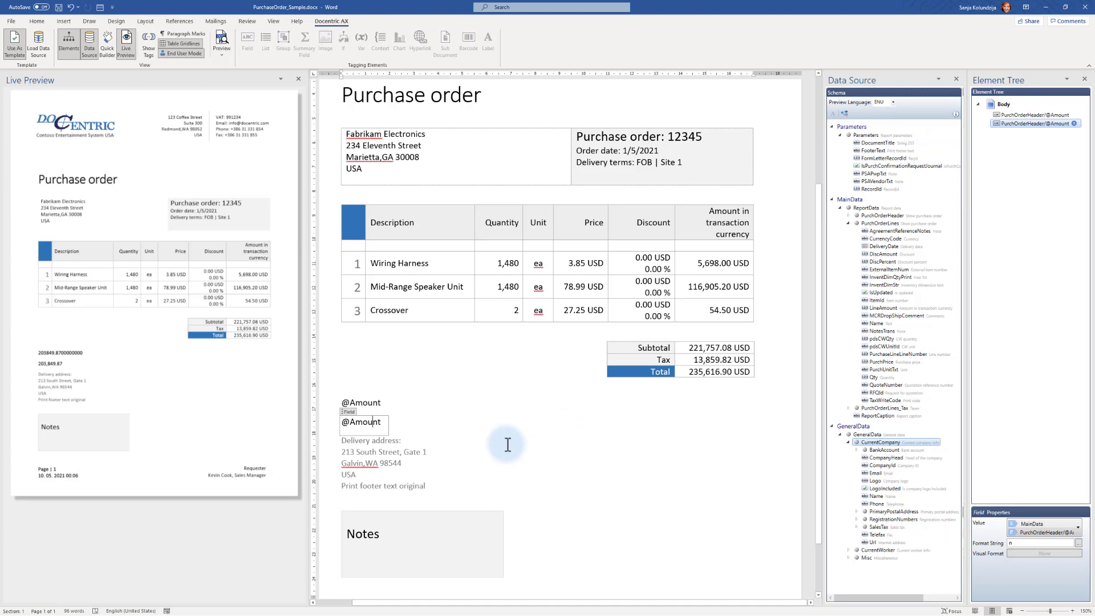
left_click(248, 83)
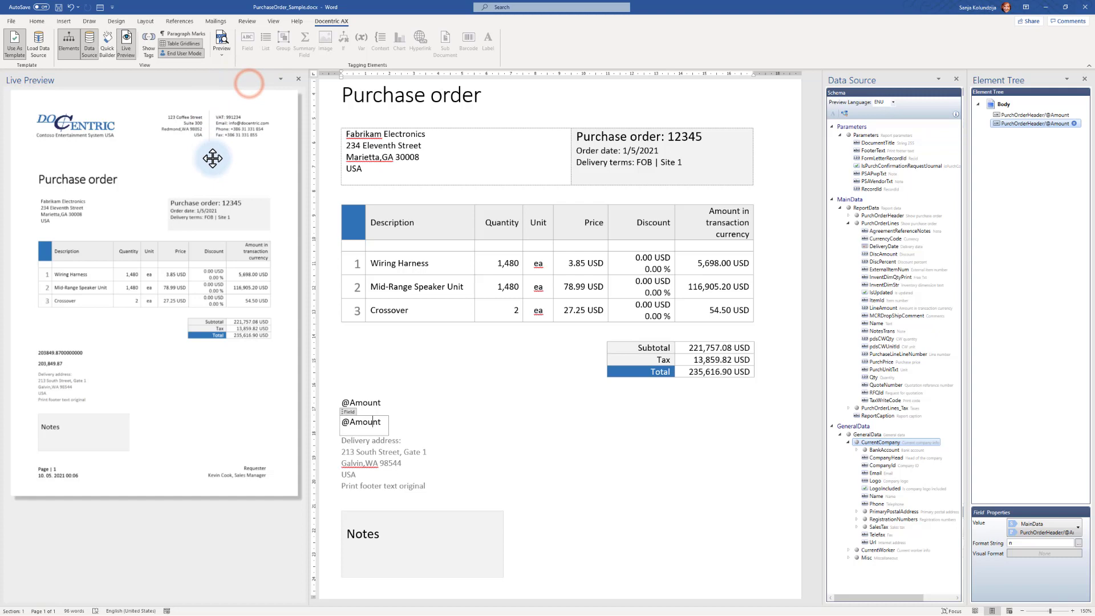
left_click_drag(212, 158, 5, 213)
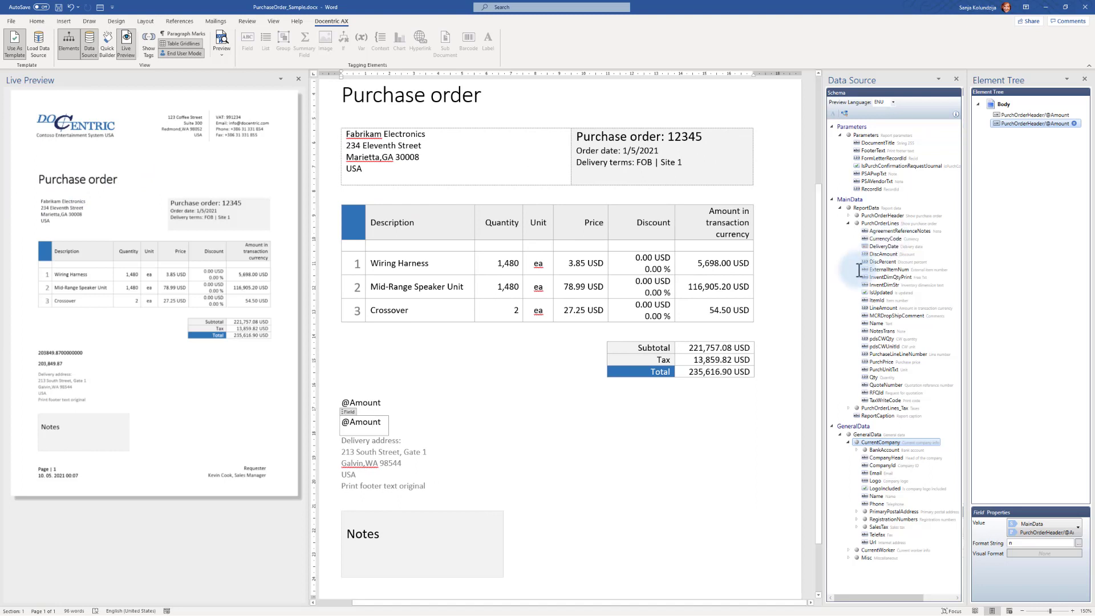